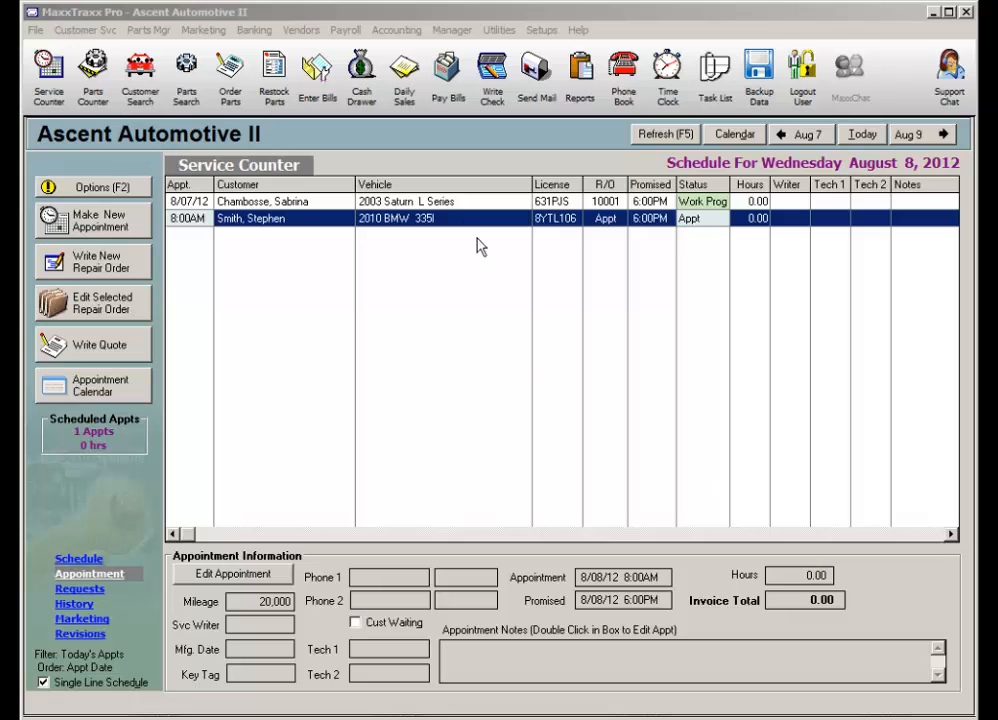
pyautogui.click(461, 203)
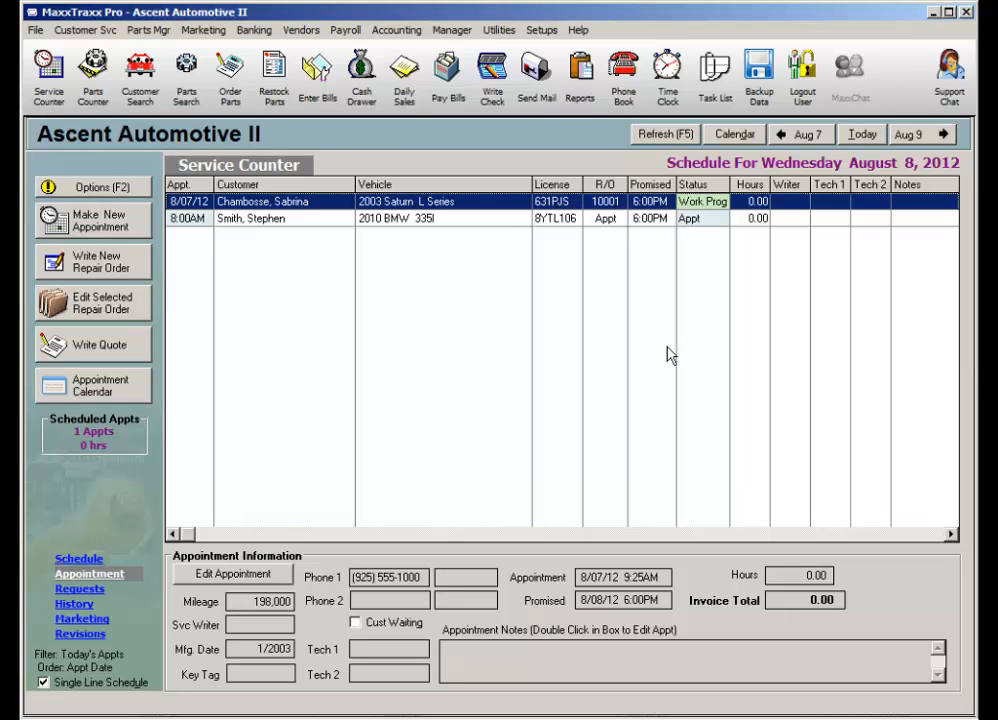
pyautogui.click(545, 31)
pyautogui.moveTo(665, 236)
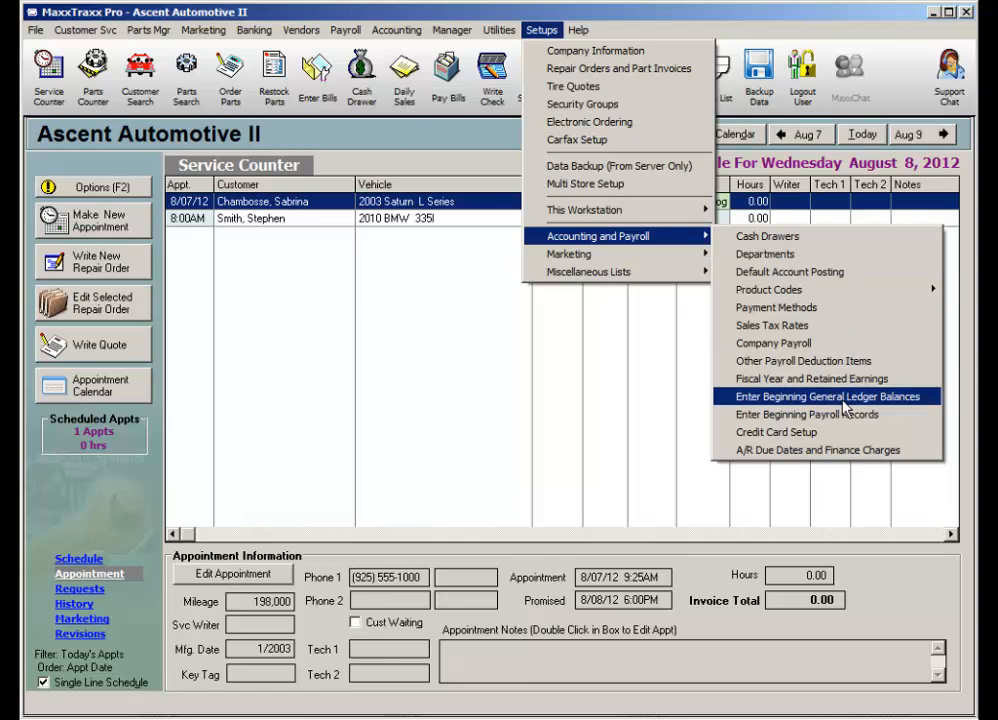
pyautogui.click(507, 354)
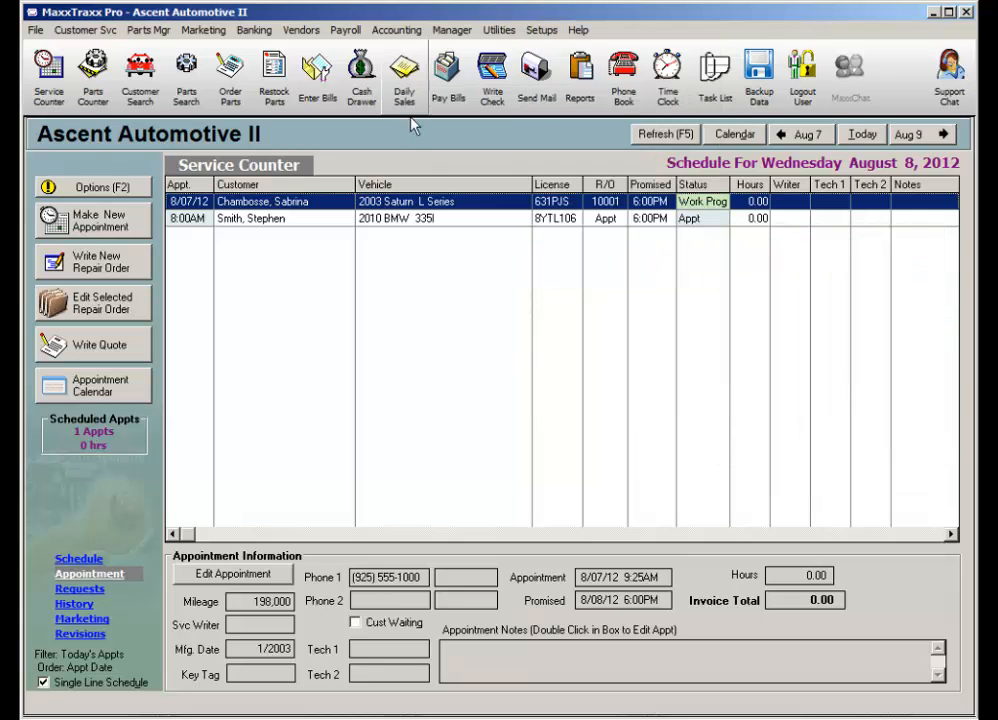
pyautogui.click(392, 31)
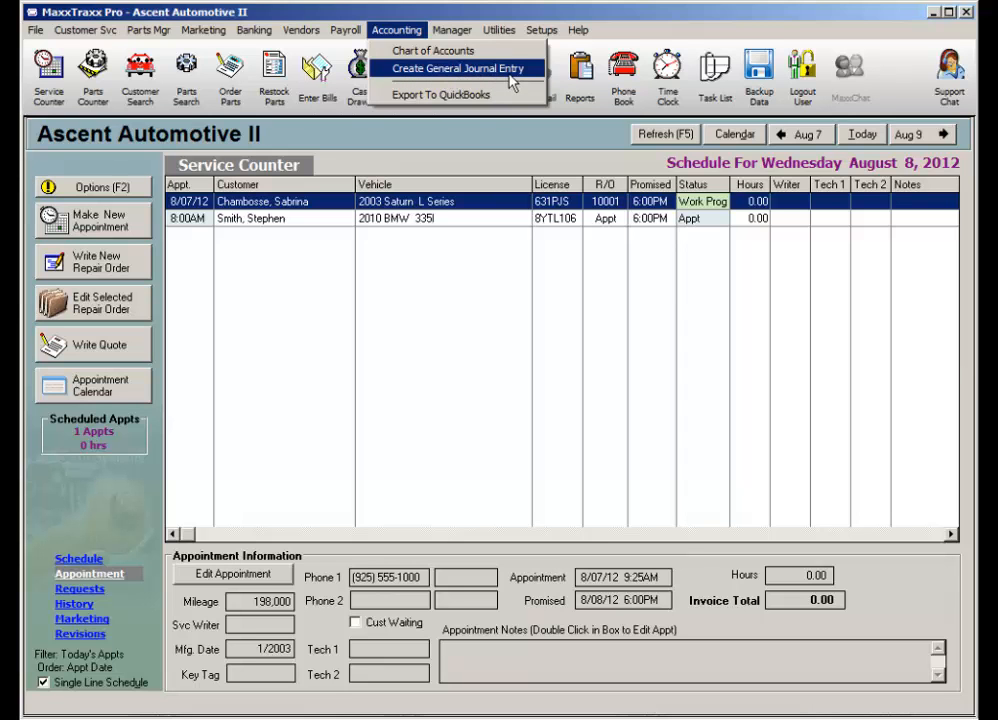
pyautogui.click(503, 281)
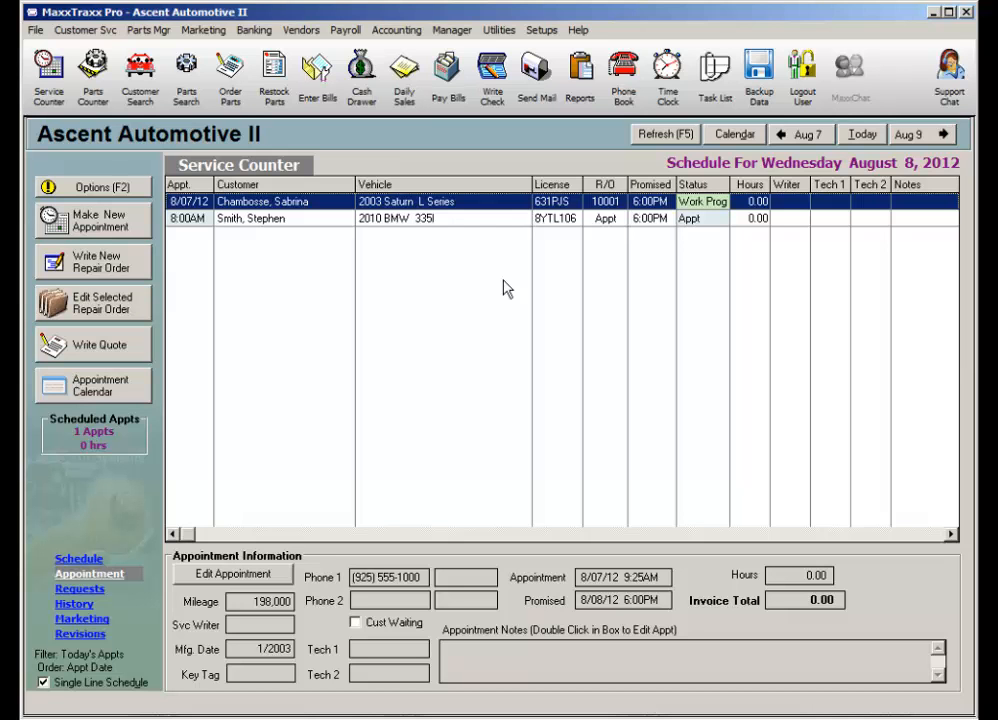
# Open the beginning general ledger balances setup for the date 7/31/2012
pyautogui.click(543, 31)
pyautogui.moveTo(576, 238)
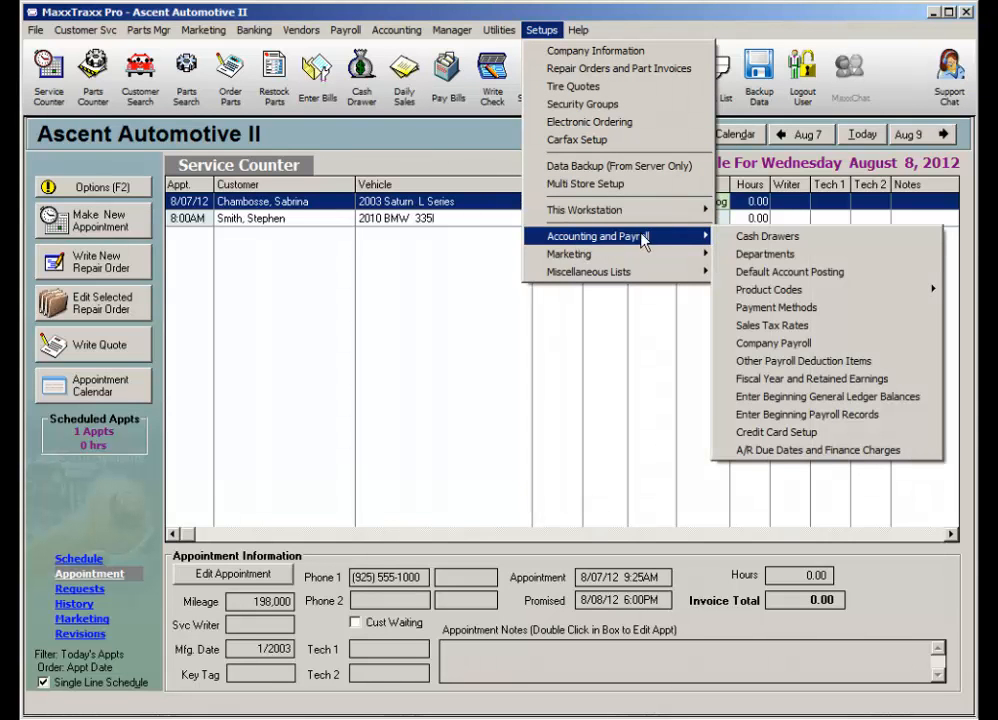
pyautogui.click(820, 398)
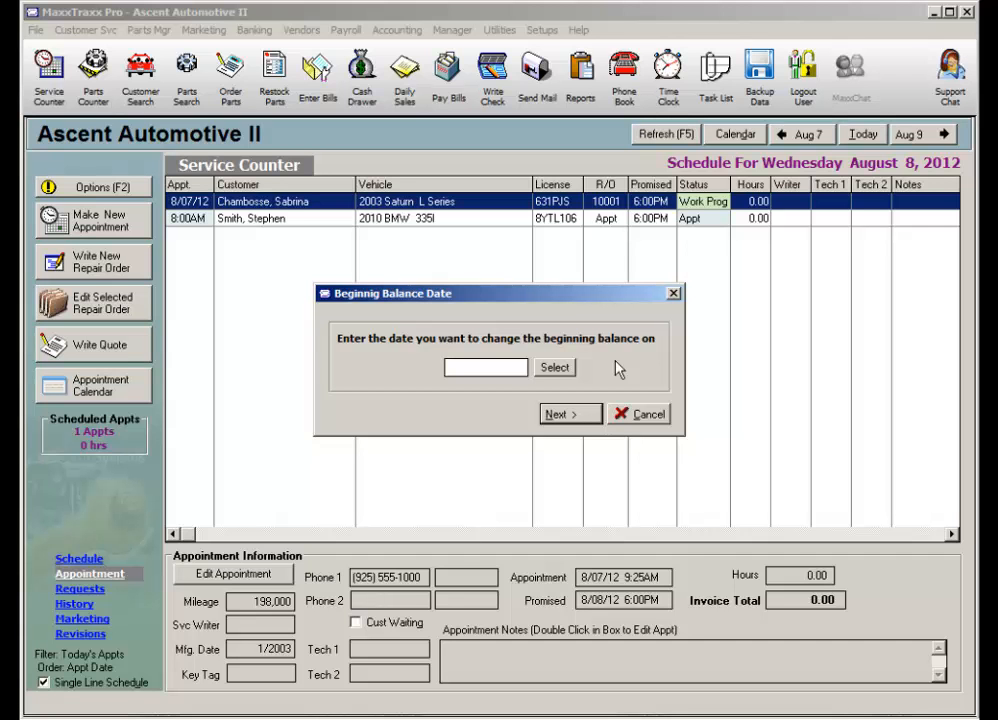
pyautogui.click(560, 370)
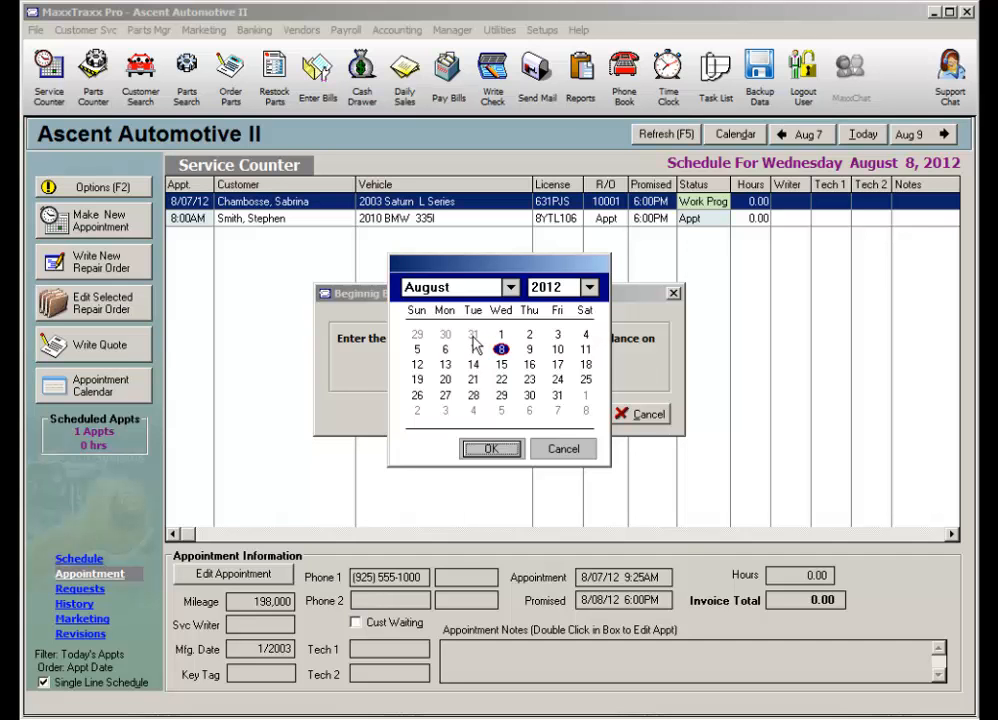
pyautogui.click(474, 337)
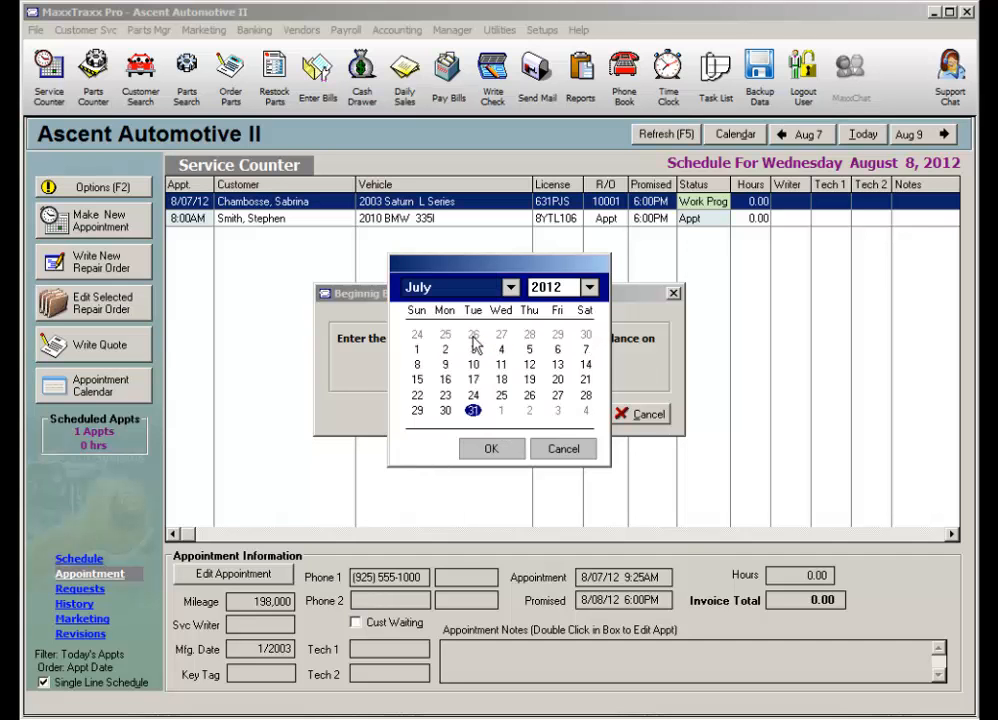
pyautogui.click(505, 450)
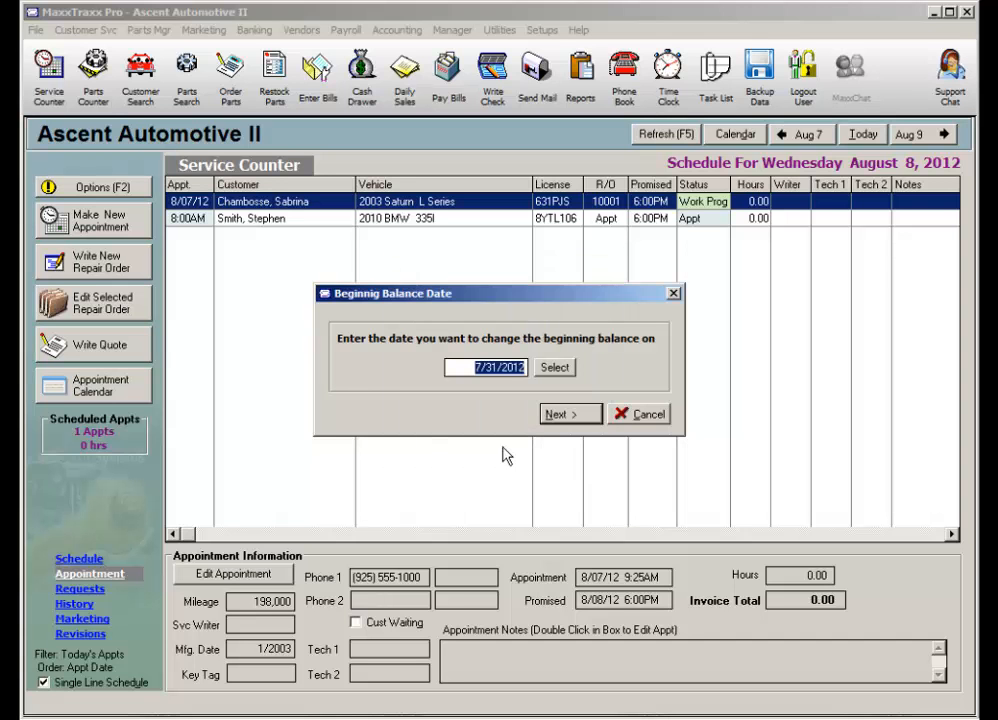
pyautogui.click(572, 414)
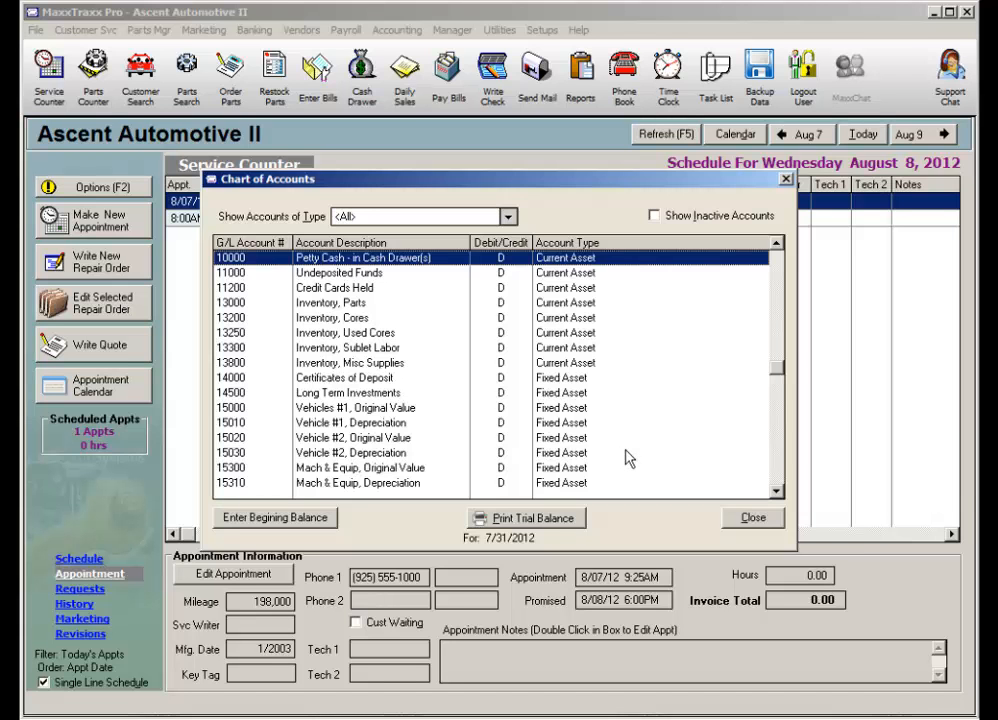
# Look through the chart of accounts from the asset accounts to the equity accounts and return to the start of the list
pyautogui.press('pagedown')
pyautogui.press('pagedown')
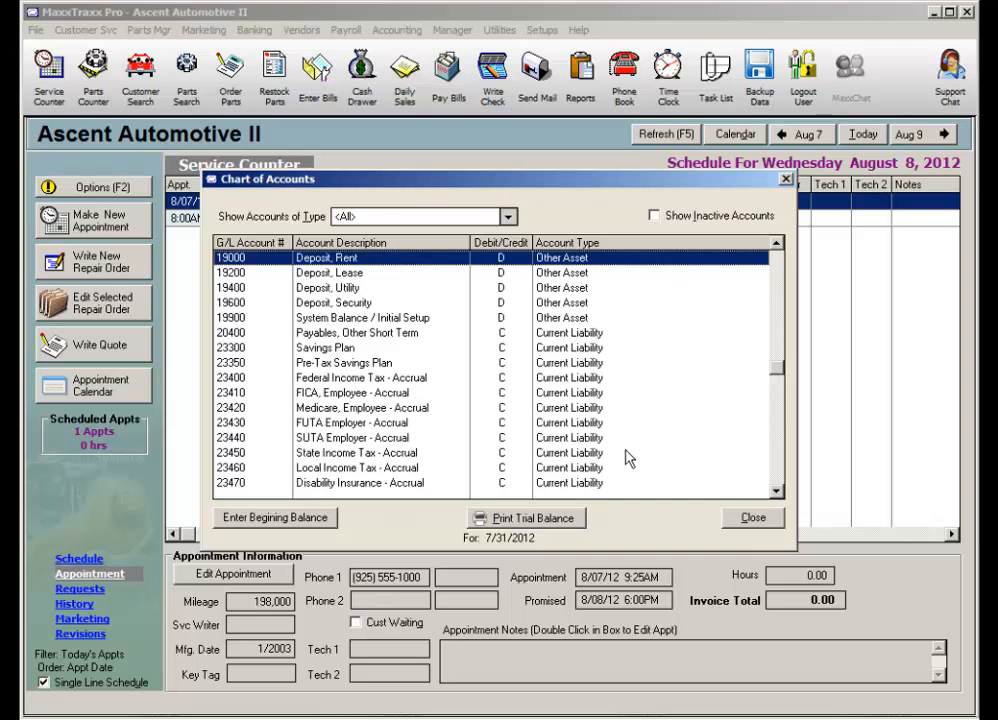
pyautogui.press('pagedown')
pyautogui.click(365, 288)
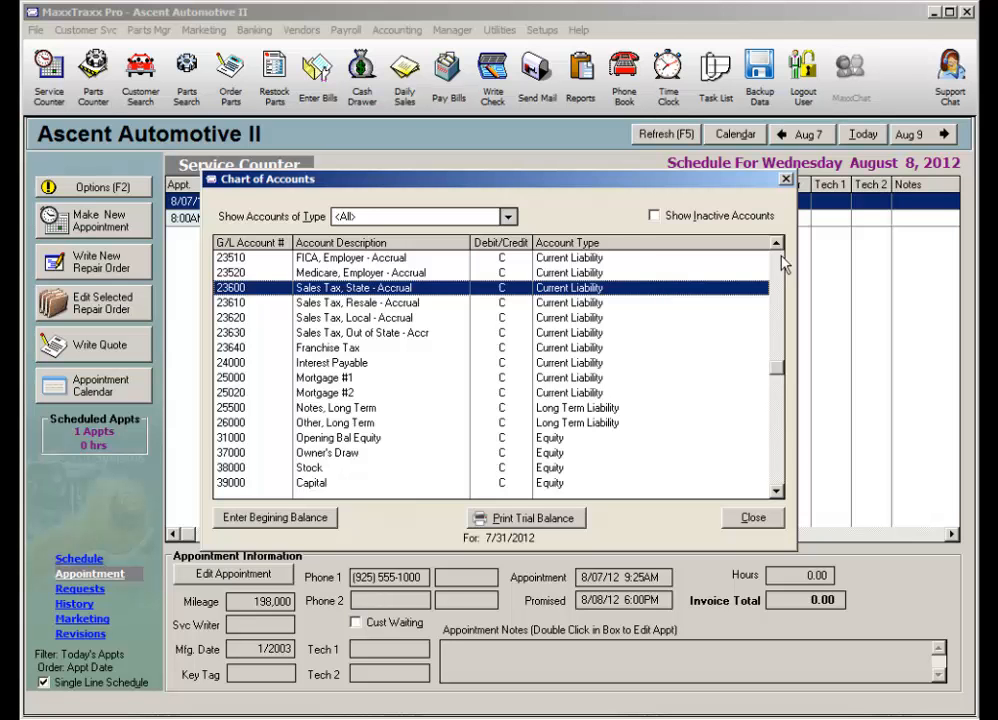
pyautogui.press('pageup')
pyautogui.press('pageup')
pyautogui.press('pageup')
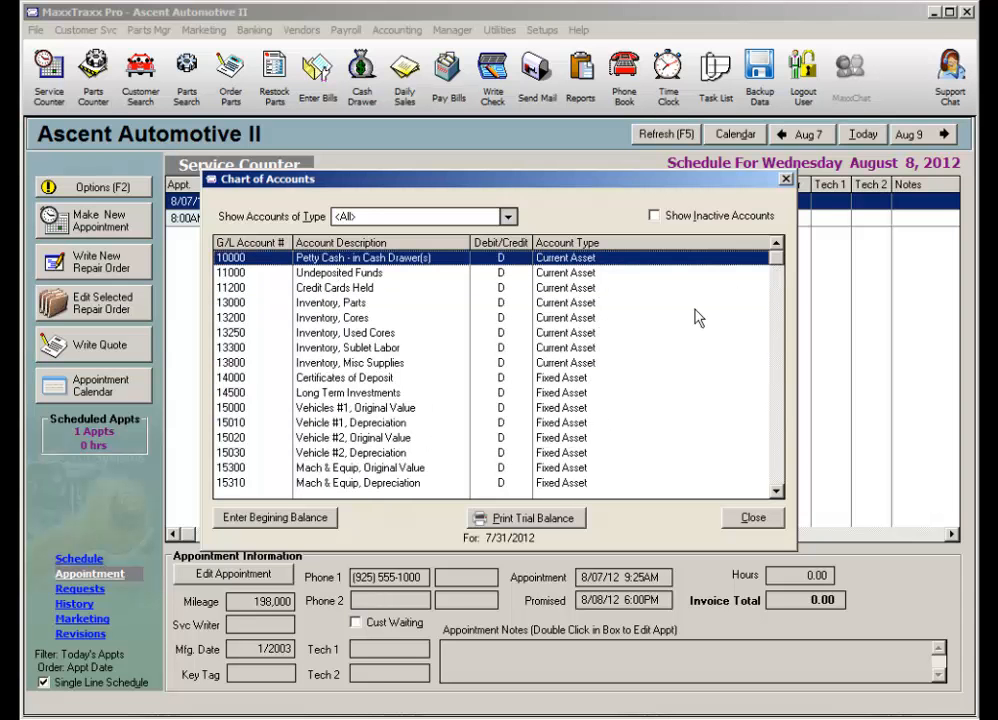
# Set the beginning balance of account 11000 Undeposited Funds to 300.00
pyautogui.click(234, 274)
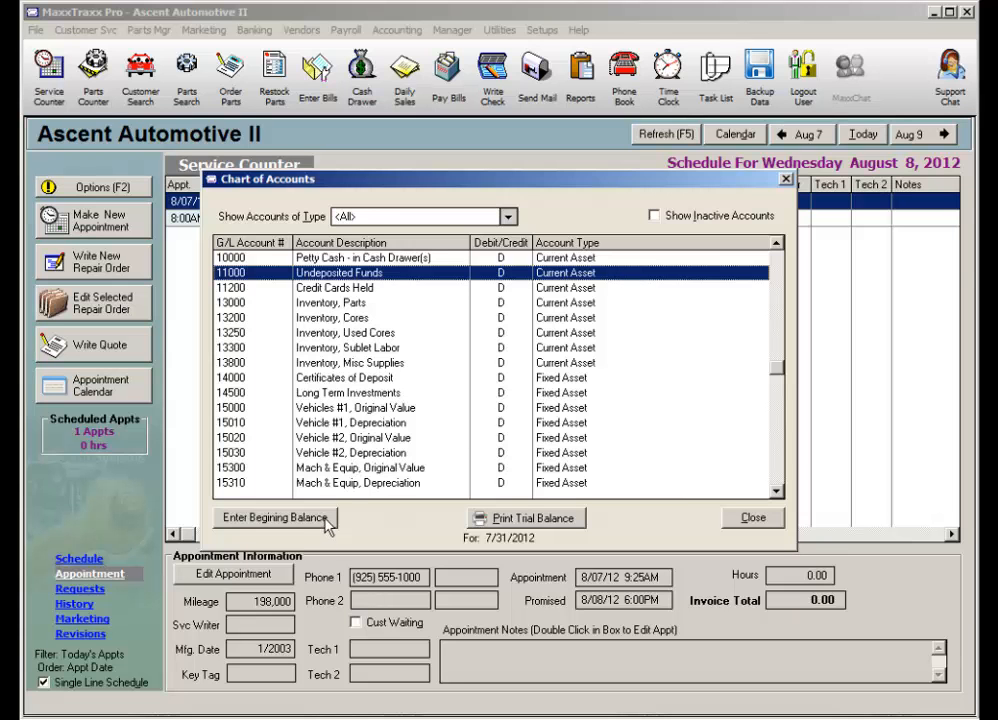
pyautogui.doubleClick(460, 285)
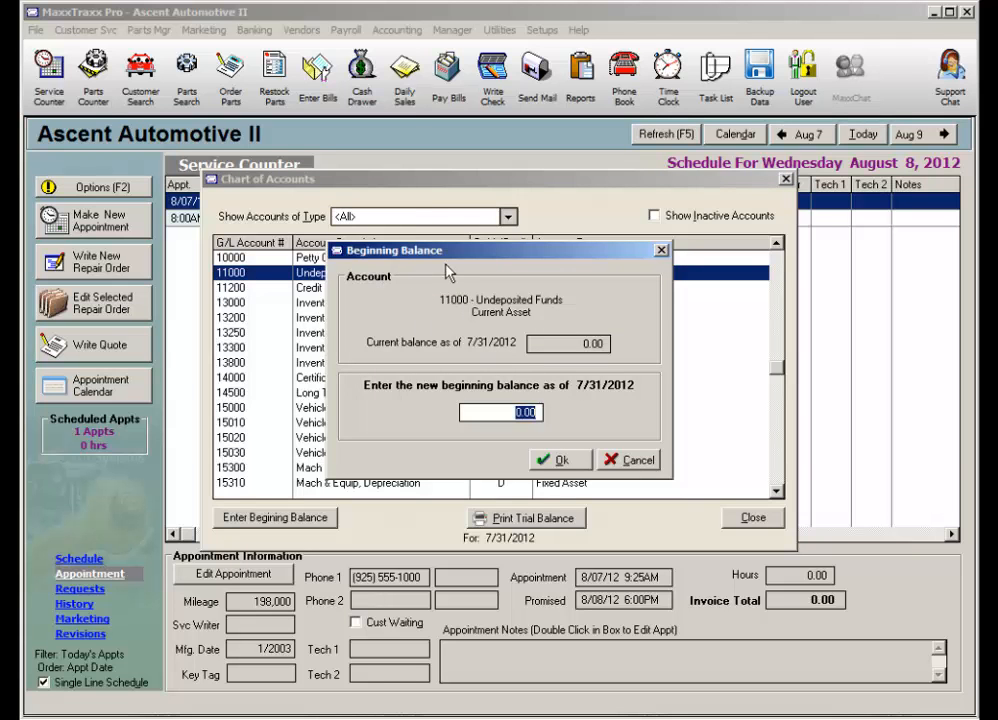
pyautogui.click(616, 342)
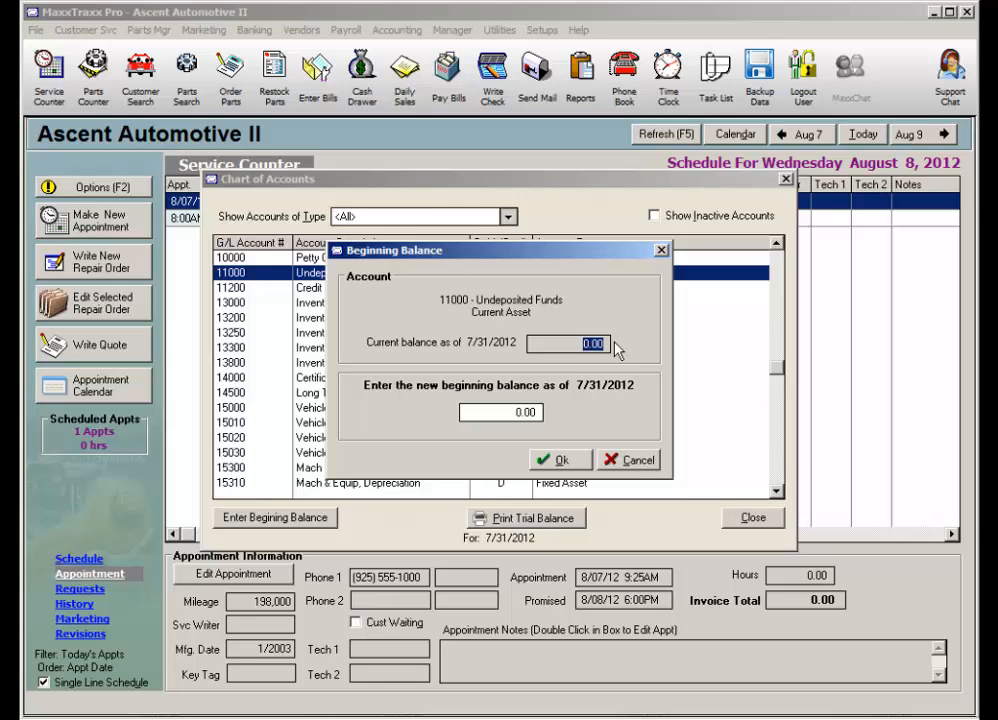
pyautogui.click(497, 412)
pyautogui.doubleClick(497, 412)
pyautogui.write('300')
pyautogui.press('Tab')
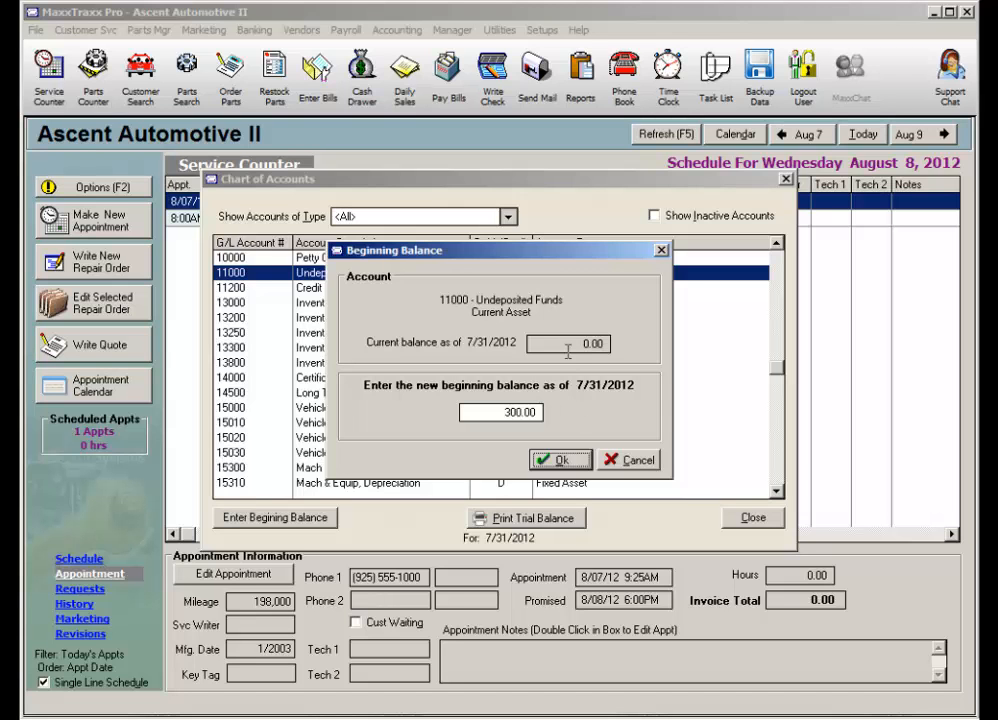
pyautogui.doubleClick(594, 343)
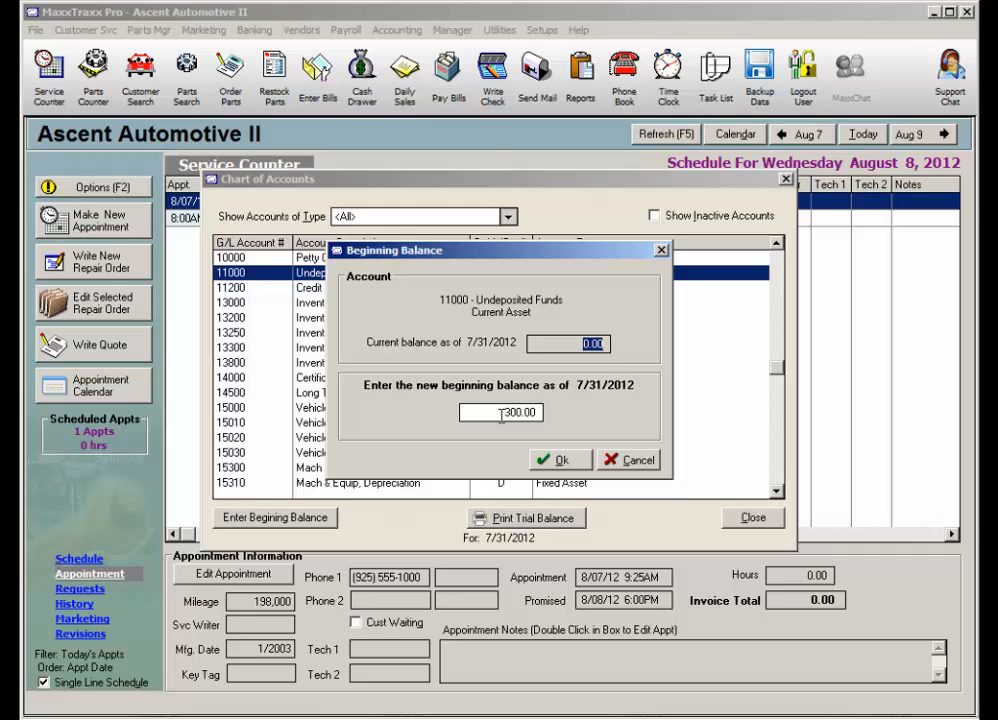
pyautogui.moveTo(505, 411); pyautogui.dragTo(546, 419)
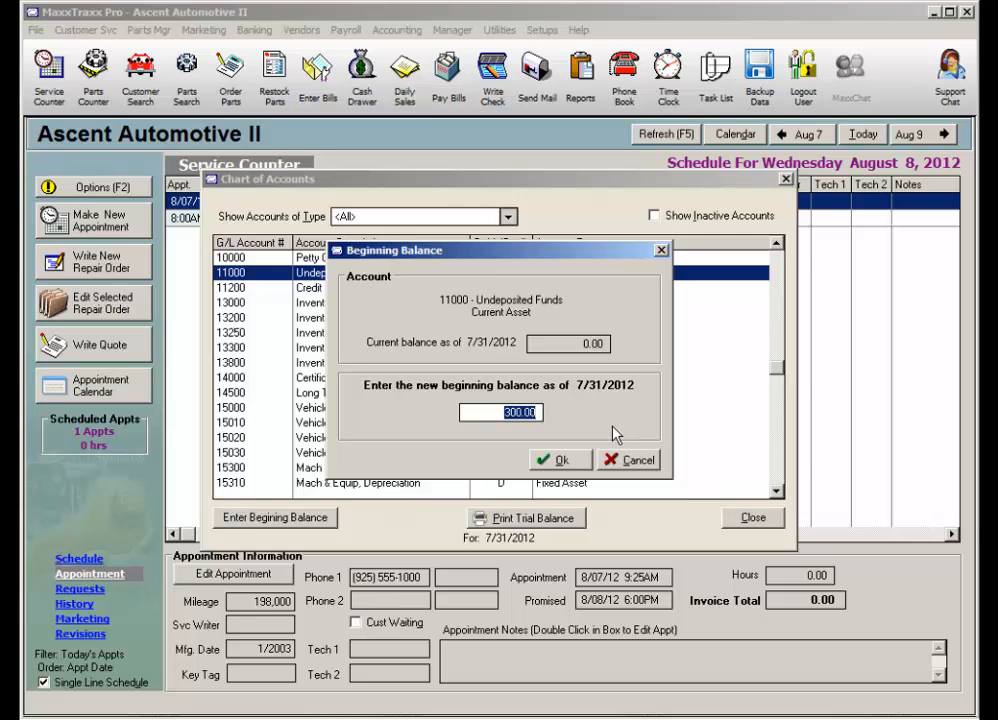
pyautogui.click(560, 460)
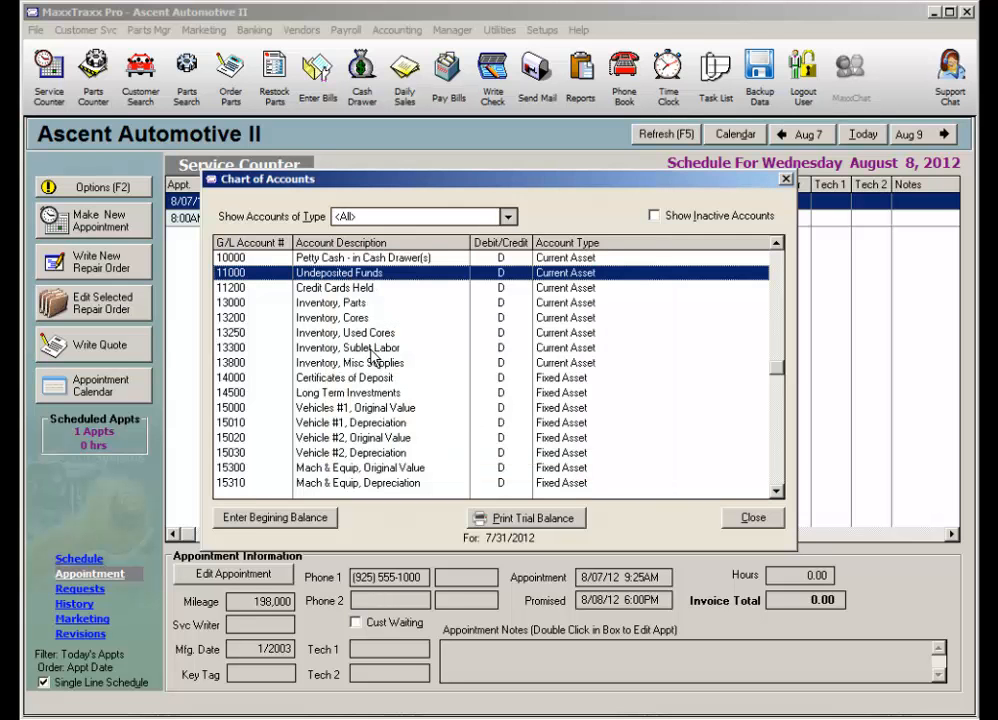
# Set the beginning balance of account 13000 Inventory, Parts to 20,000.00
pyautogui.click(350, 303)
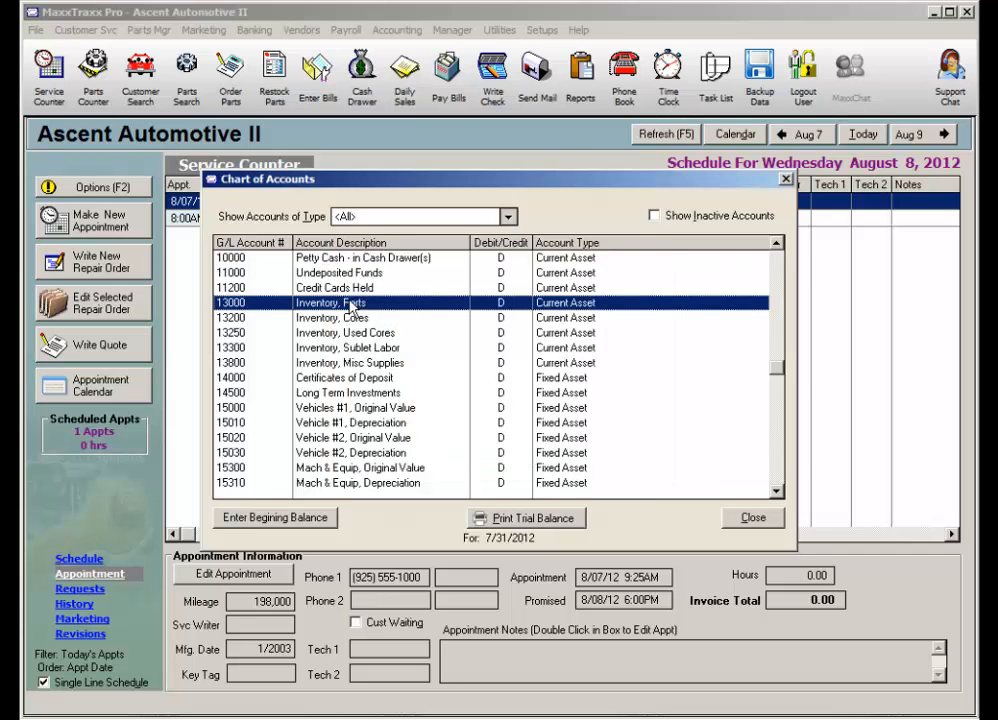
pyautogui.doubleClick(350, 305)
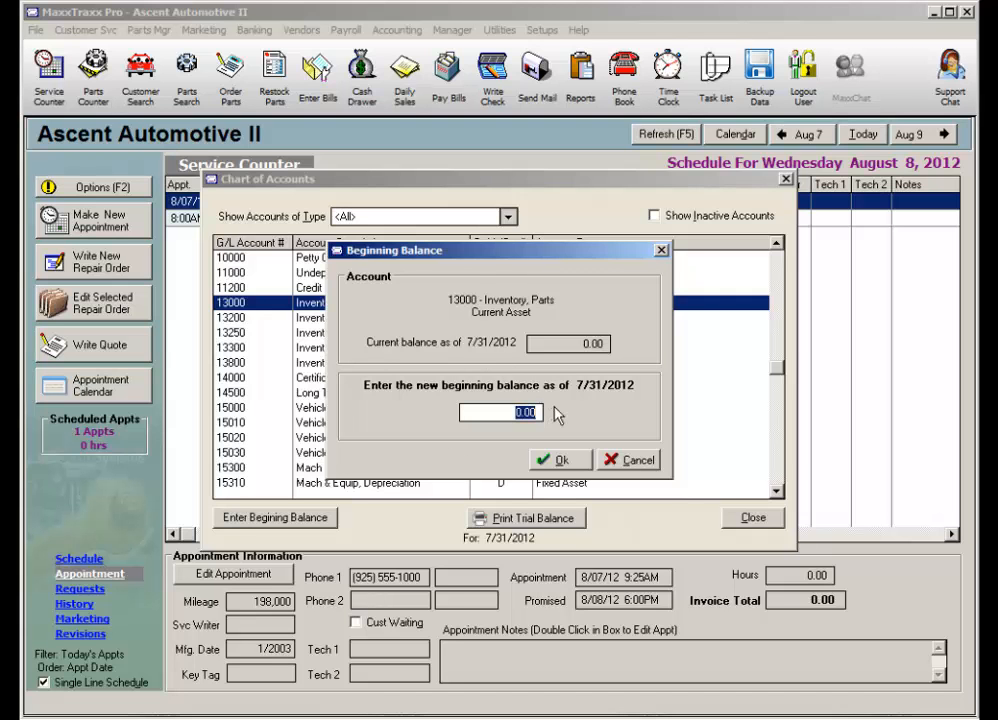
pyautogui.write('20000')
pyautogui.press('Tab')
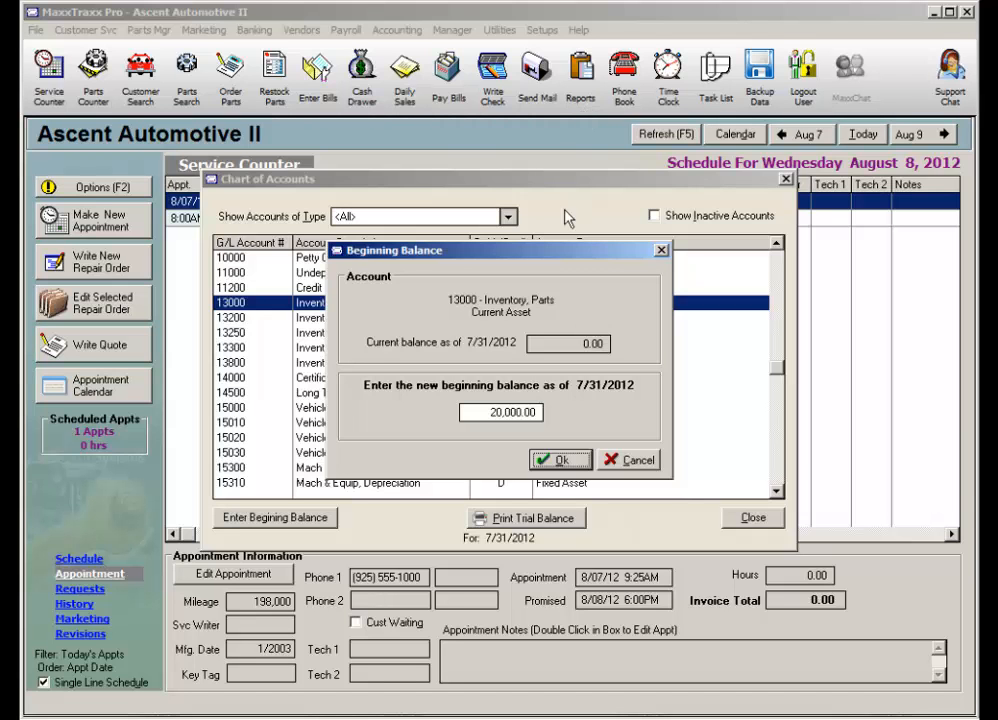
pyautogui.click(493, 412)
pyautogui.moveTo(491, 412); pyautogui.dragTo(567, 422)
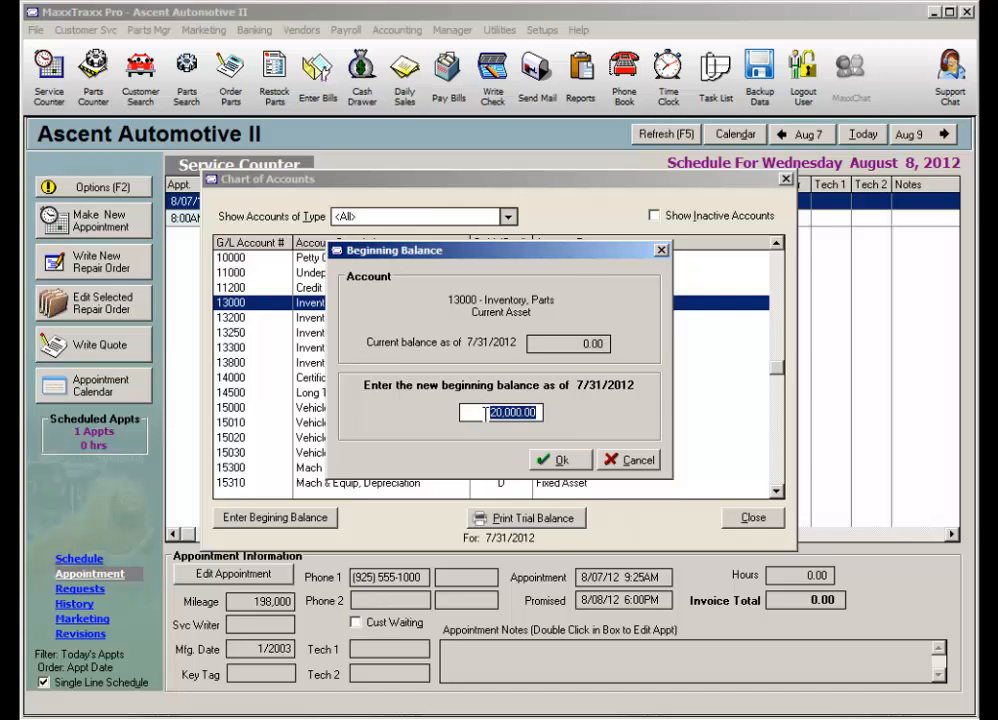
pyautogui.moveTo(490, 412); pyautogui.dragTo(546, 405)
pyautogui.click(555, 459)
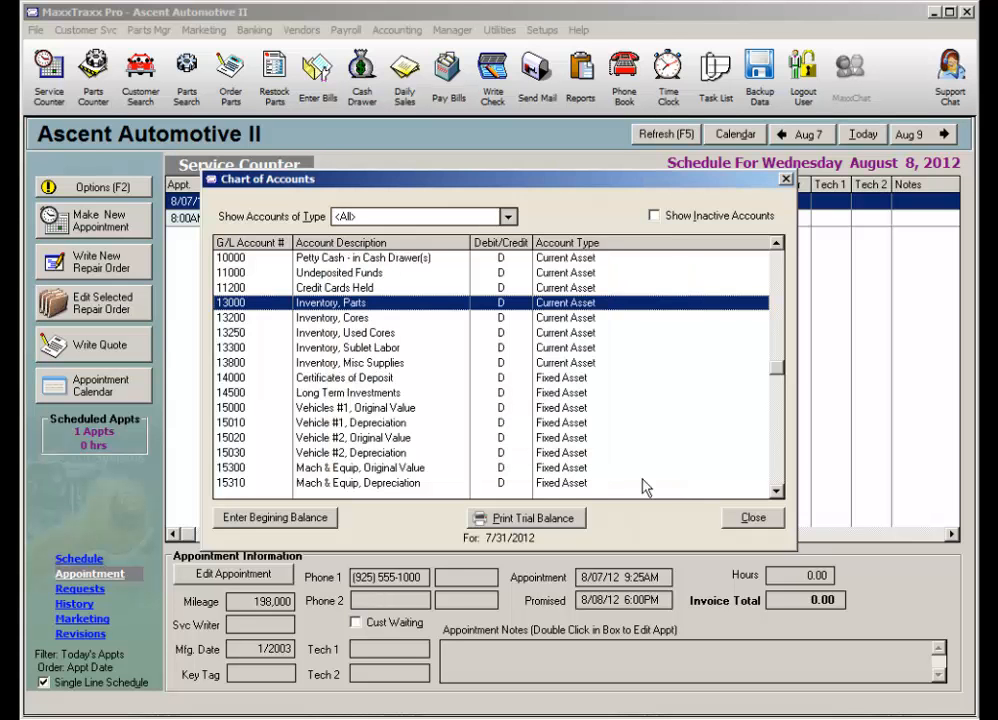
# Review the remaining asset, liability and equity accounts down to 39000 Capital and close the chart of accounts
pyautogui.click(746, 482)
pyautogui.press('Down')
pyautogui.press('Down')
pyautogui.press('Down')
pyautogui.press('Down')
pyautogui.press('Down')
pyautogui.press('Down')
pyautogui.press('Down')
pyautogui.press('Down')
pyautogui.press('Down')
pyautogui.press('Down')
pyautogui.press('Down')
pyautogui.press('Down')
pyautogui.press('Down')
pyautogui.press('Down')
pyautogui.press('Down')
pyautogui.press('Down')
pyautogui.press('Down')
pyautogui.press('Down')
pyautogui.press('Down')
pyautogui.press('Down')
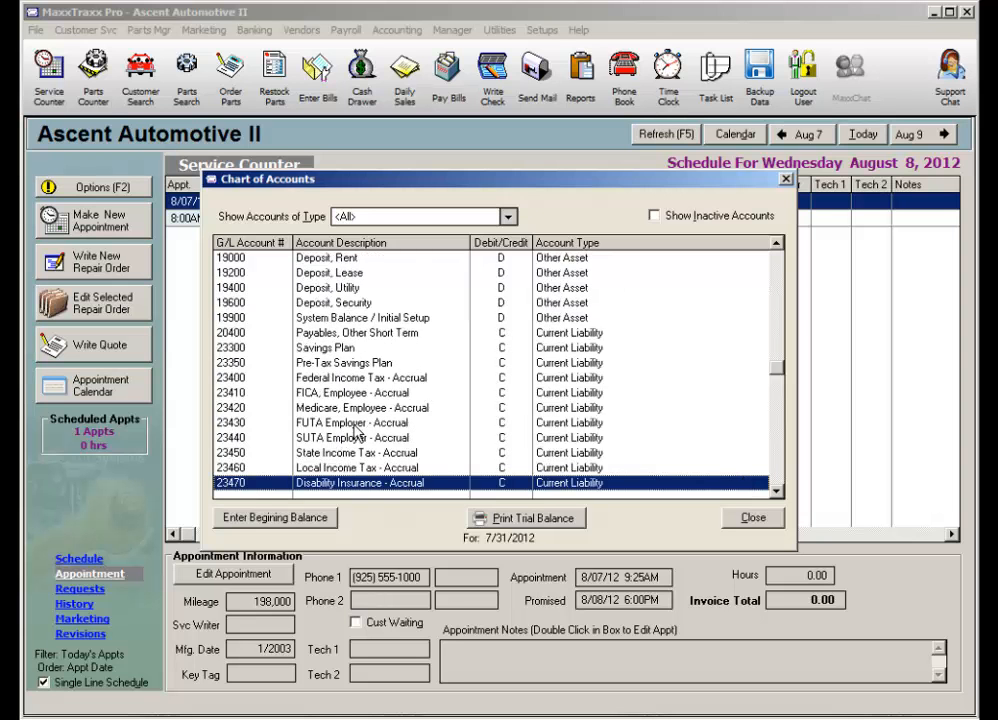
pyautogui.press('Down')
pyautogui.press('Down')
pyautogui.press('Down')
pyautogui.press('Down')
pyautogui.press('Down')
pyautogui.press('Down')
pyautogui.press('Down')
pyautogui.press('Down')
pyautogui.press('Down')
pyautogui.press('Down')
pyautogui.press('Down')
pyautogui.press('Down')
pyautogui.press('Down')
pyautogui.press('Down')
pyautogui.press('Down')
pyautogui.press('Down')
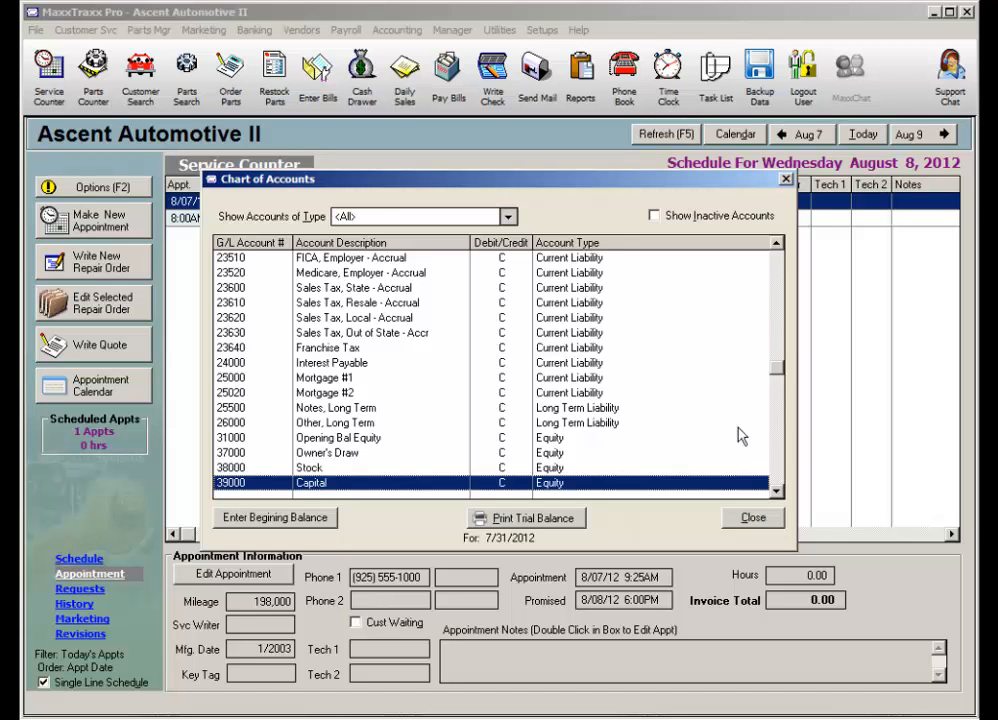
pyautogui.click(754, 518)
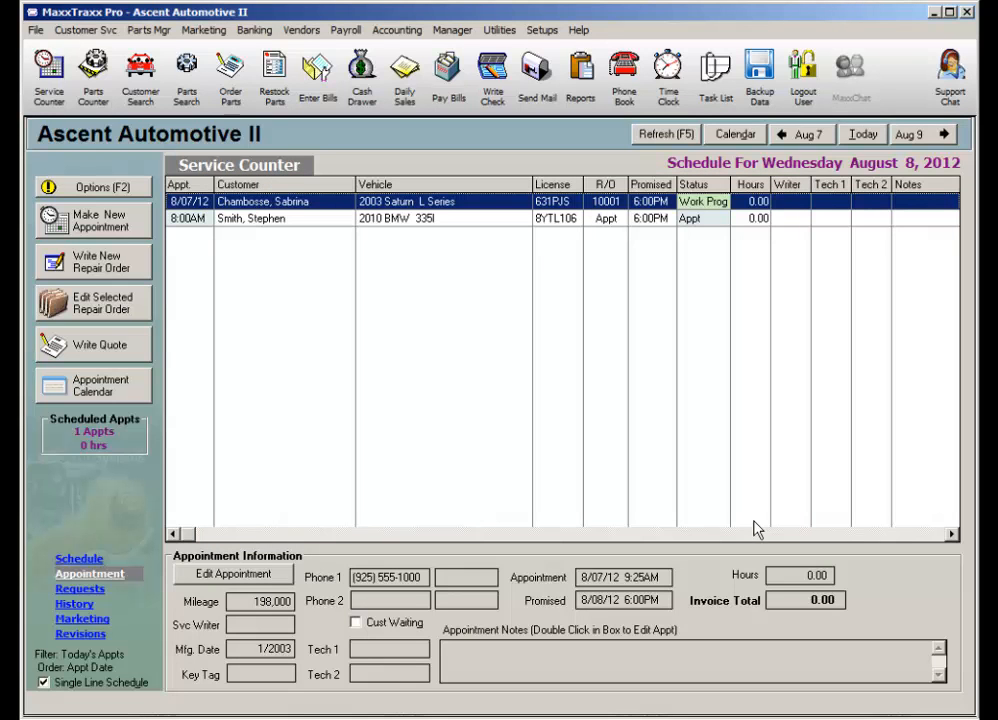
# Create a general journal entry dated 7/31/2012 with the description "Beginning Balances"
pyautogui.click(380, 29)
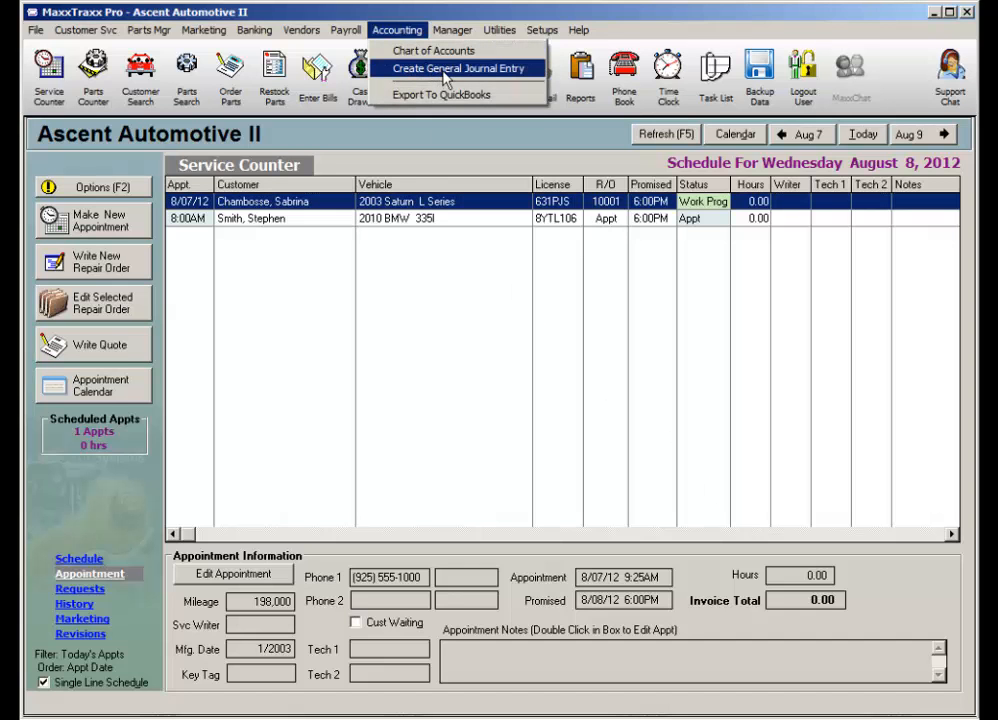
pyautogui.click(446, 80)
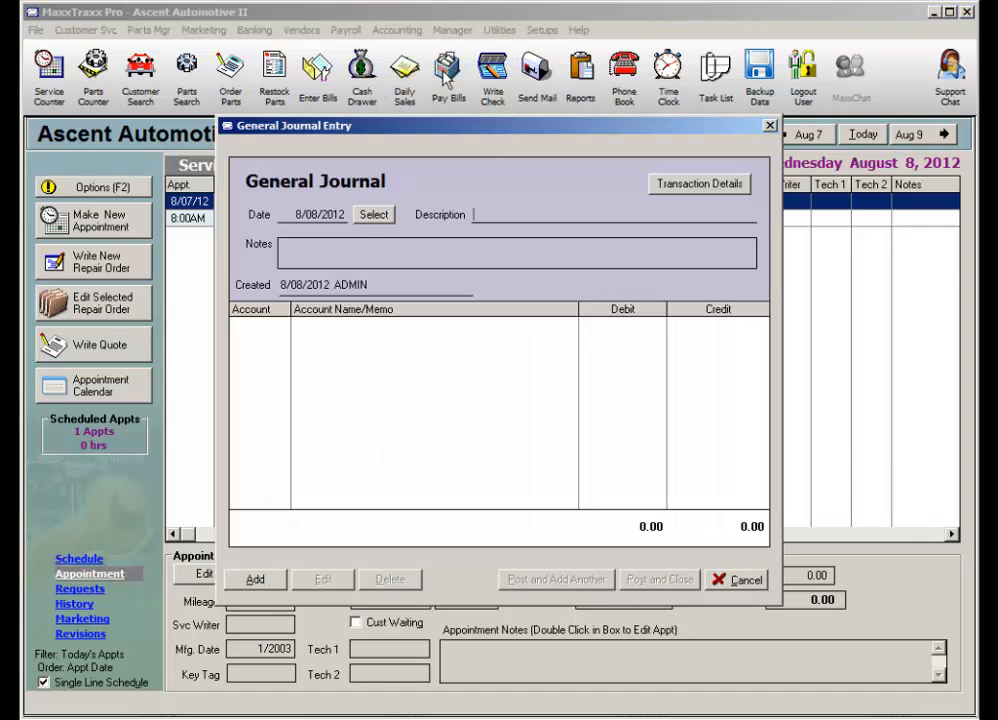
pyautogui.click(293, 212)
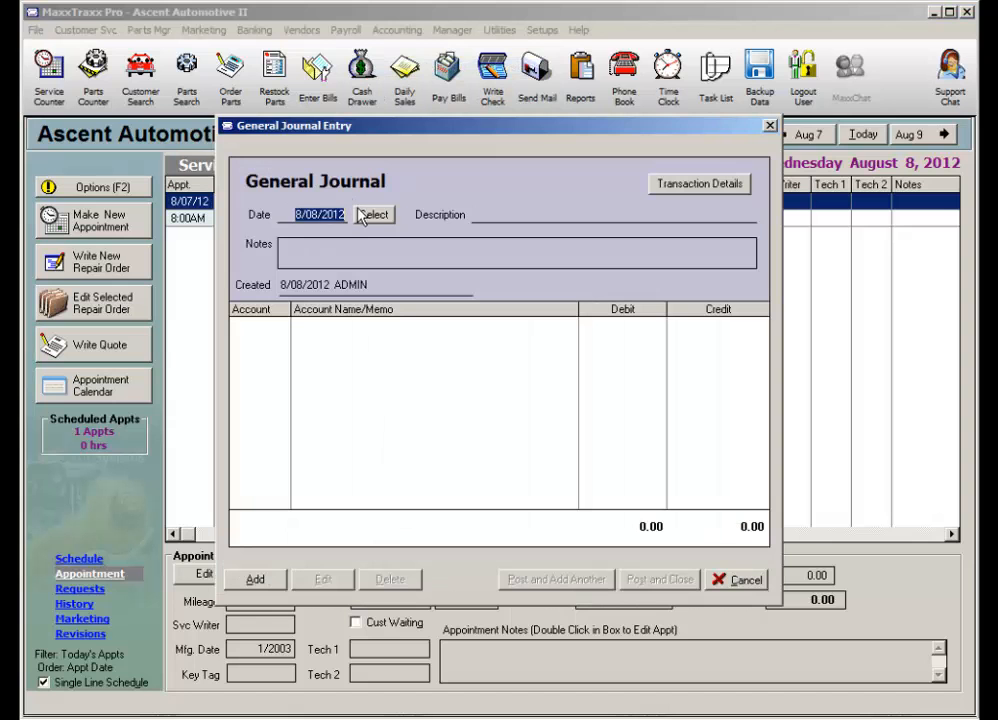
pyautogui.write('7/31/2012')
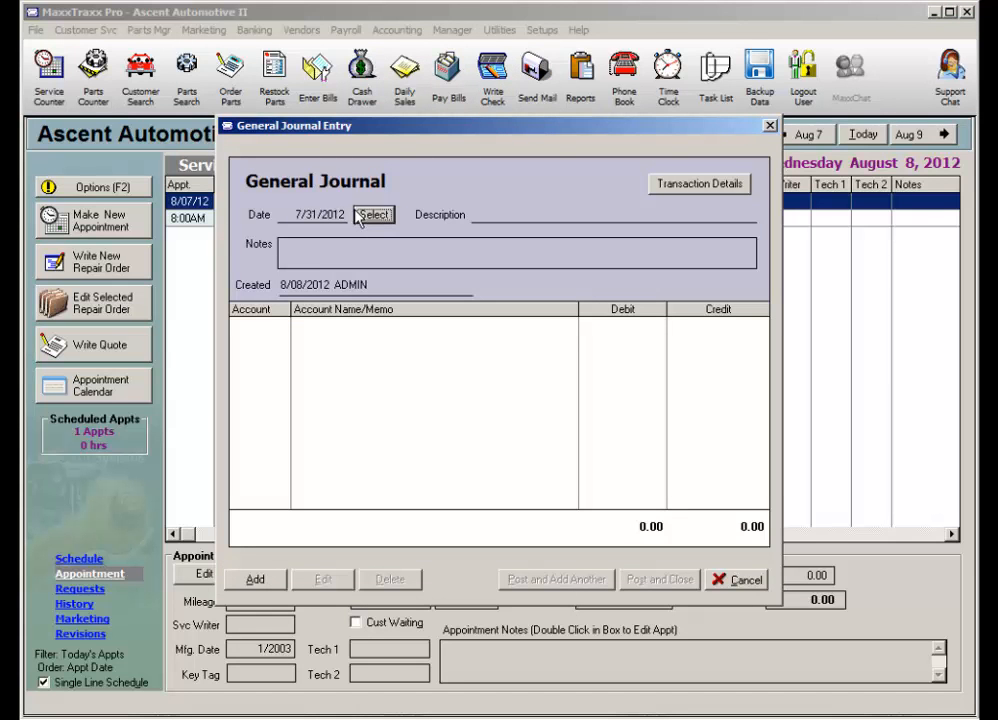
pyautogui.click(494, 218)
pyautogui.write('Beginning B')
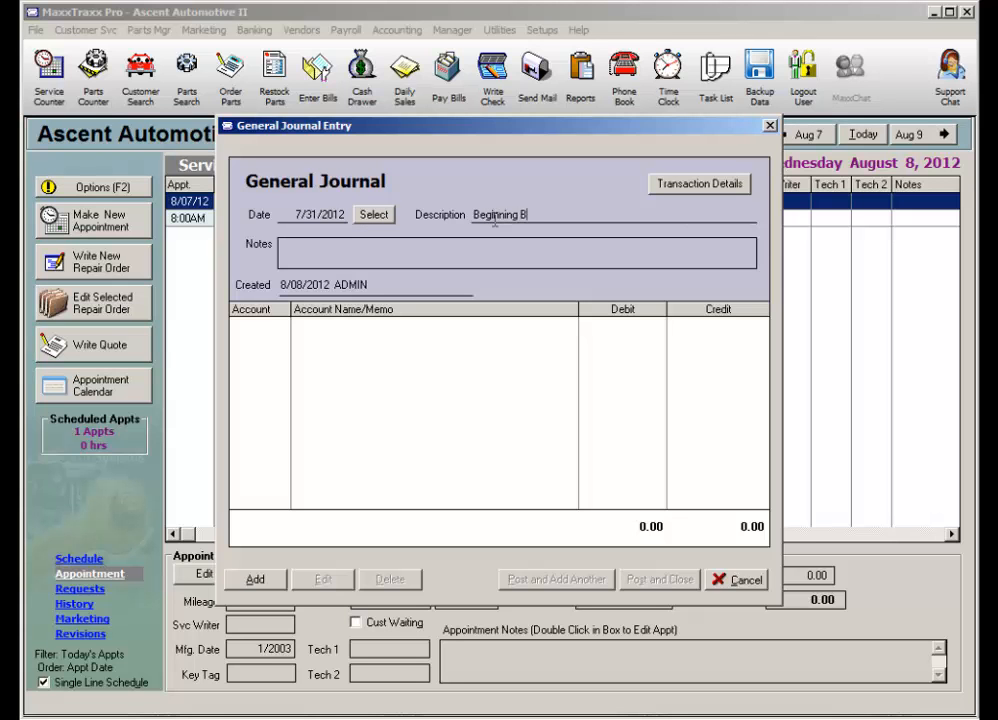
pyautogui.write('alances')
# Add a journal line for account 11000 Undeposited Funds with an increase (debit) of 300.00
pyautogui.click(276, 585)
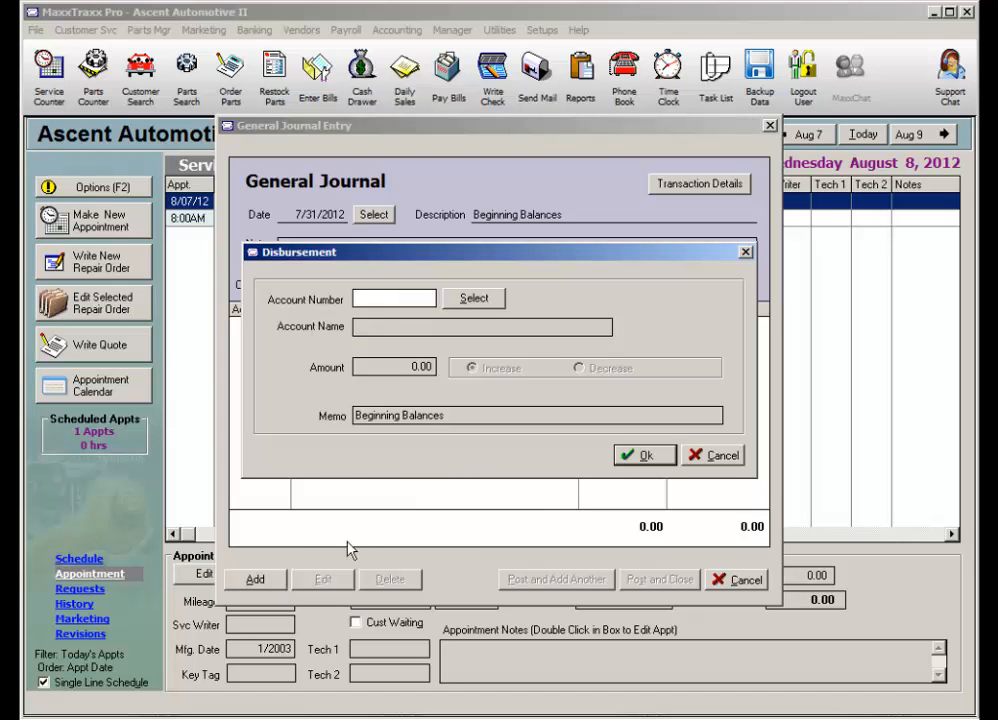
pyautogui.write('11000')
pyautogui.press('Tab')
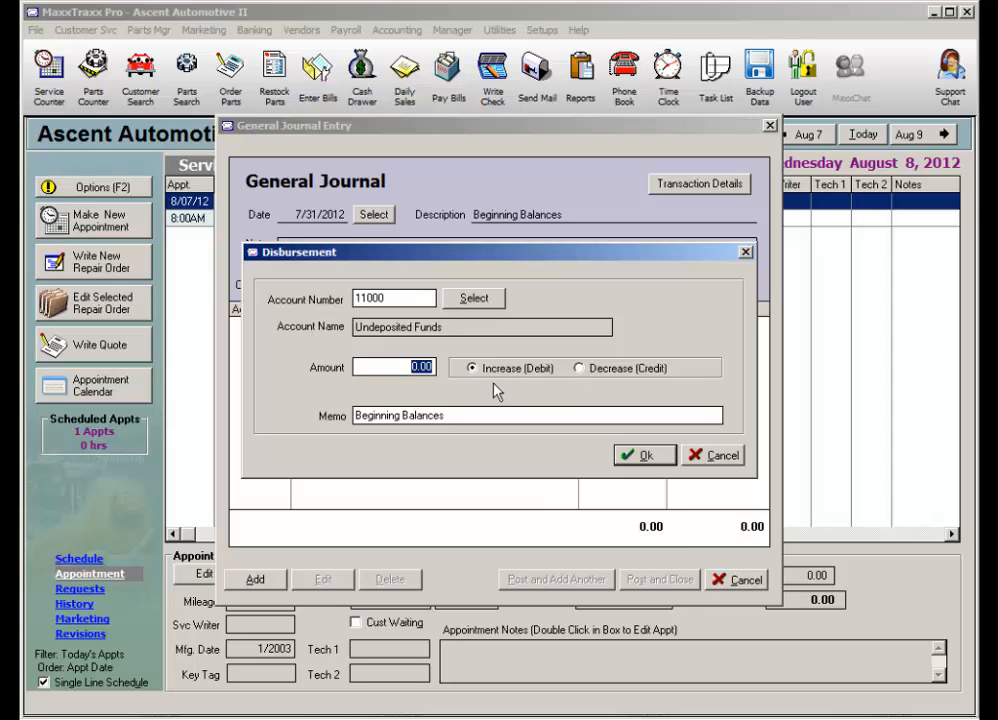
pyautogui.write('300')
pyautogui.click(650, 456)
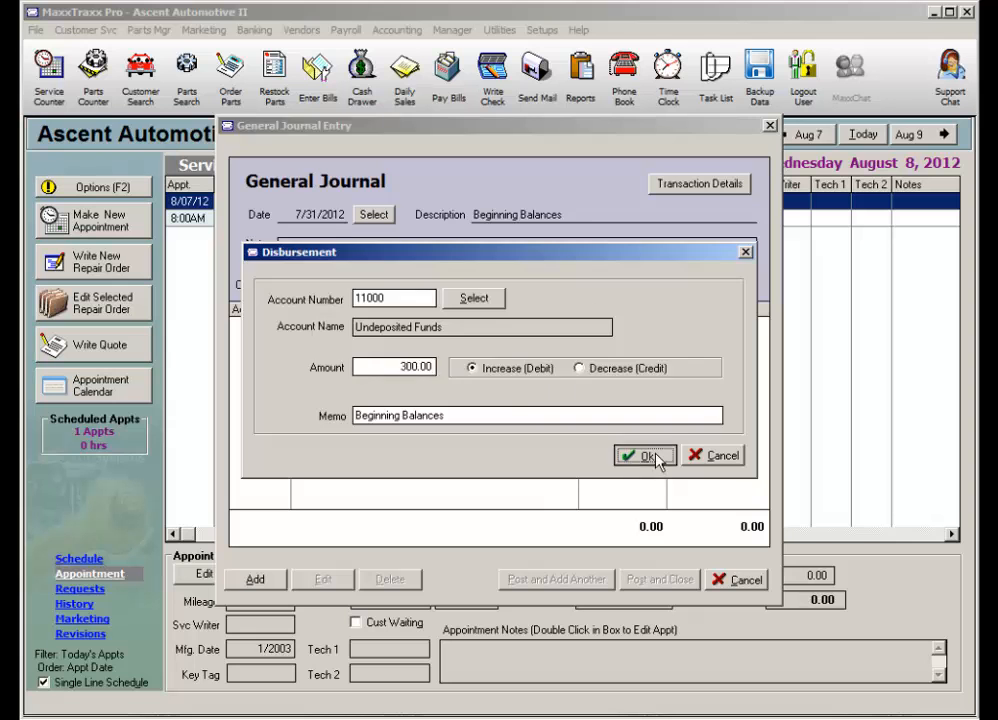
# Add a journal line for account 13000 Inventory, Parts with a decrease (credit) of 20,000.00
pyautogui.click(272, 579)
pyautogui.write('13000')
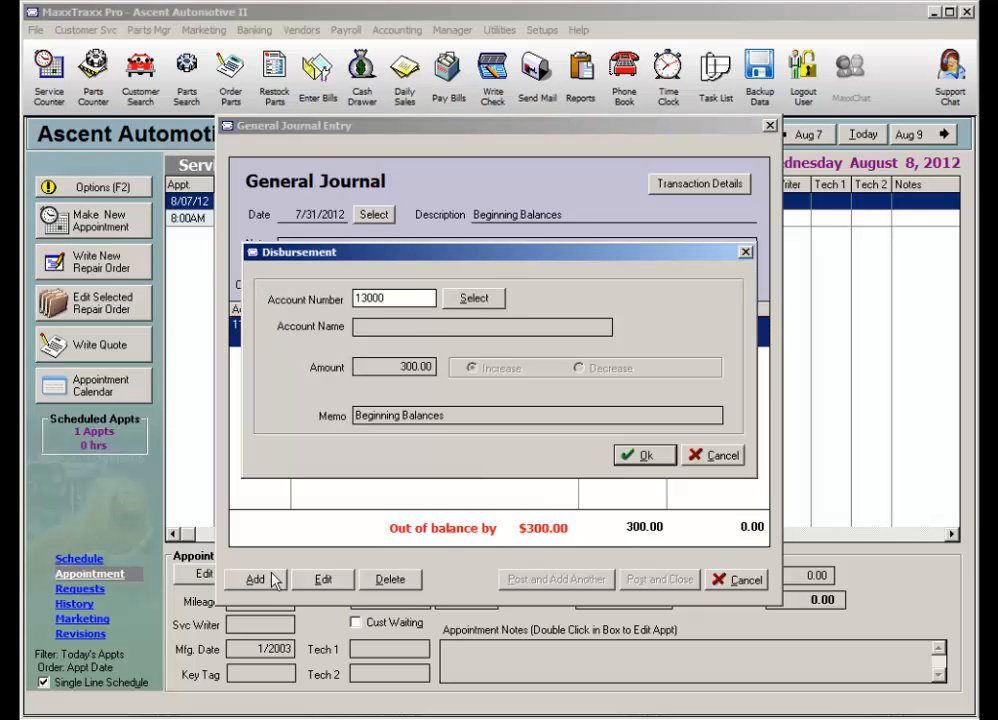
pyautogui.press('Tab')
pyautogui.write('20000')
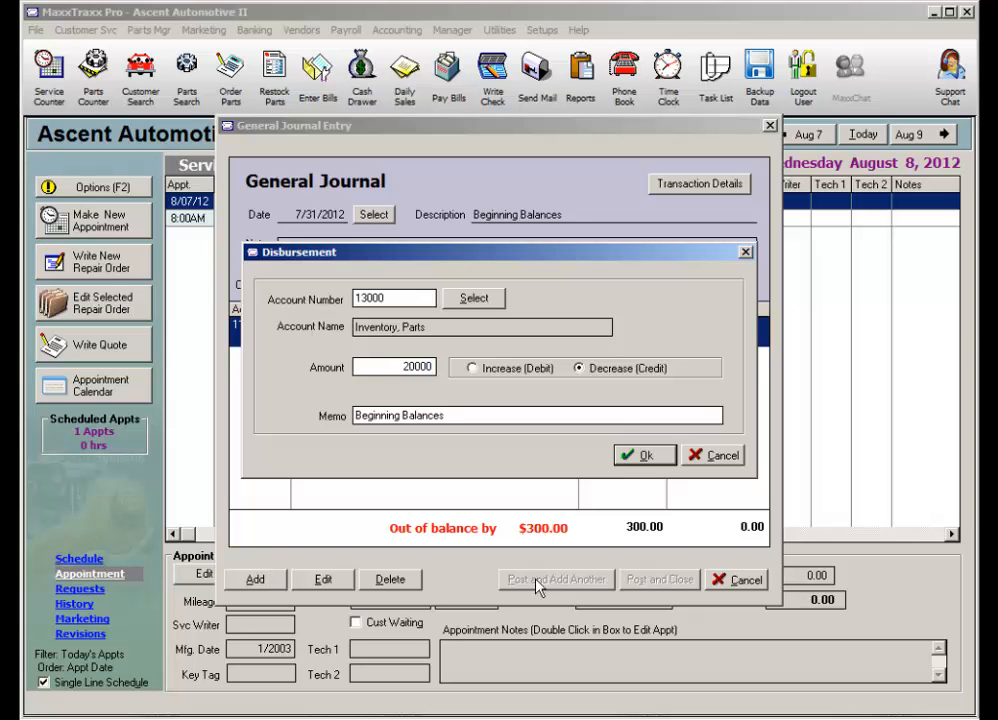
pyautogui.click(645, 458)
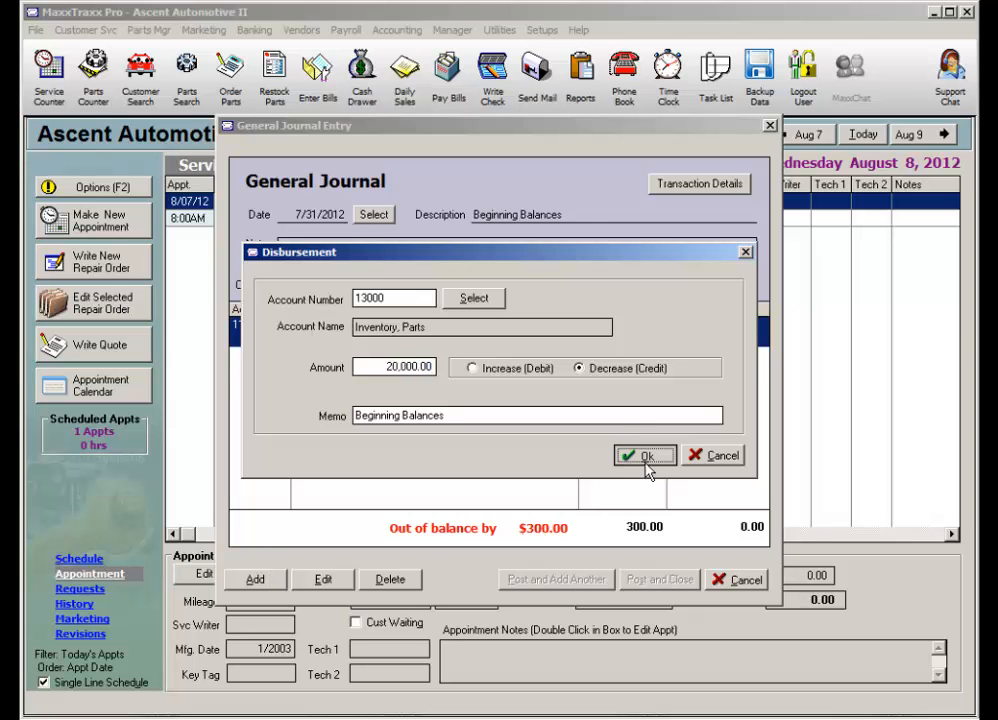
# Balance the entry with a line for account 19900 System Balance / Initial Setup, a debit of 19,700.00
pyautogui.click(263, 583)
pyautogui.write('19900')
pyautogui.press('Tab')
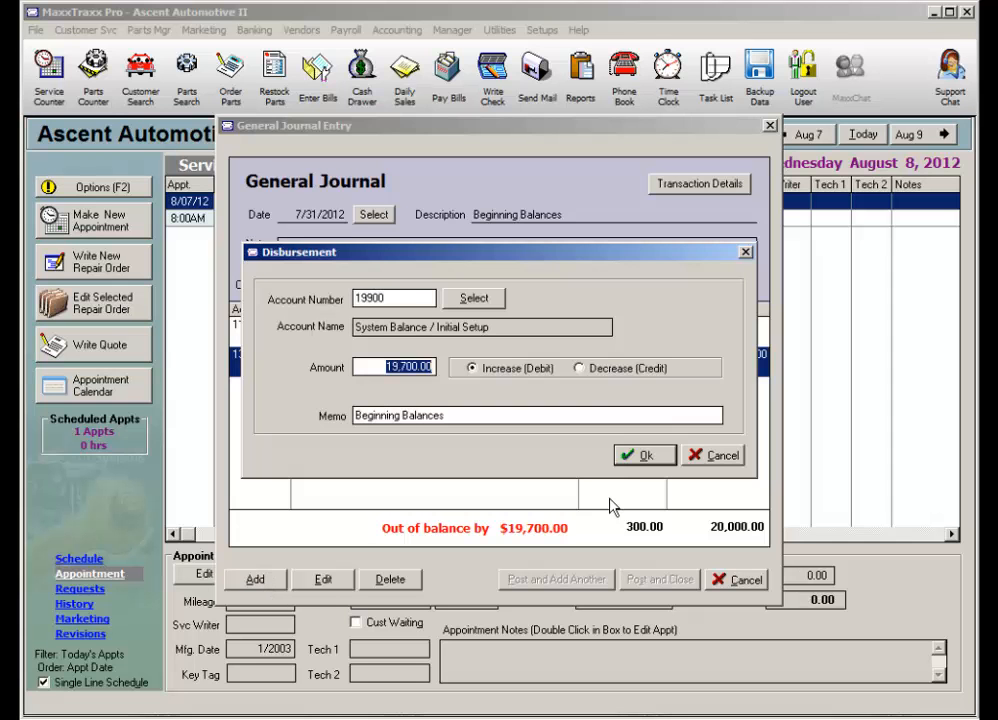
pyautogui.click(356, 327)
pyautogui.moveTo(356, 327); pyautogui.dragTo(574, 336)
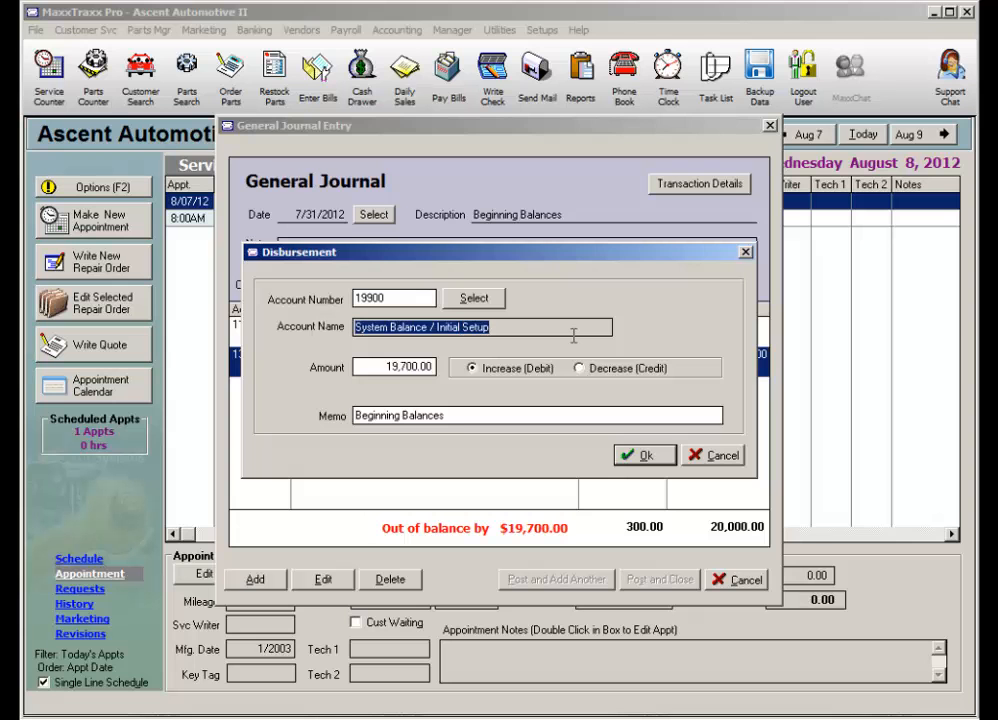
pyautogui.click(630, 456)
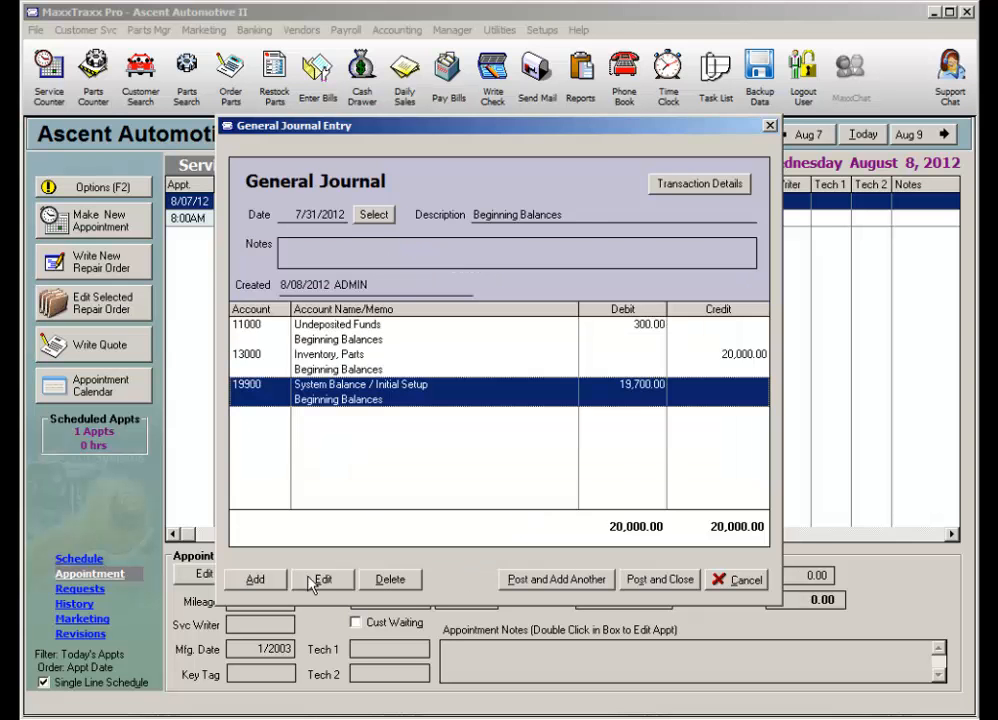
# Examine which asset and liability accounts can be selected for another journal line, and cancel that line
pyautogui.click(262, 584)
pyautogui.write('11')
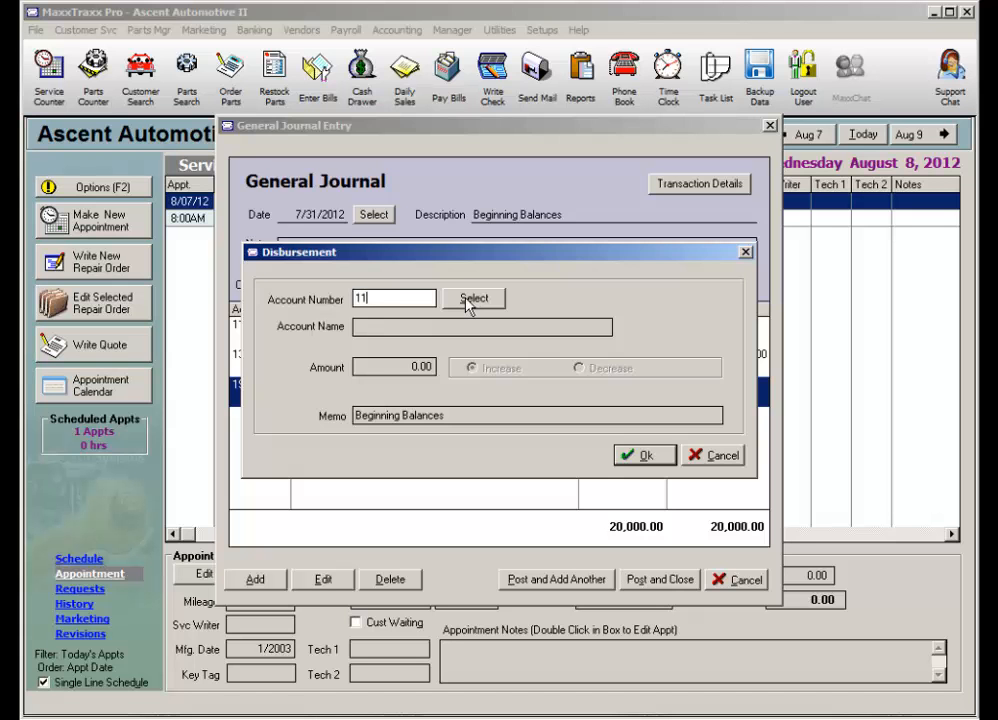
pyautogui.click(470, 299)
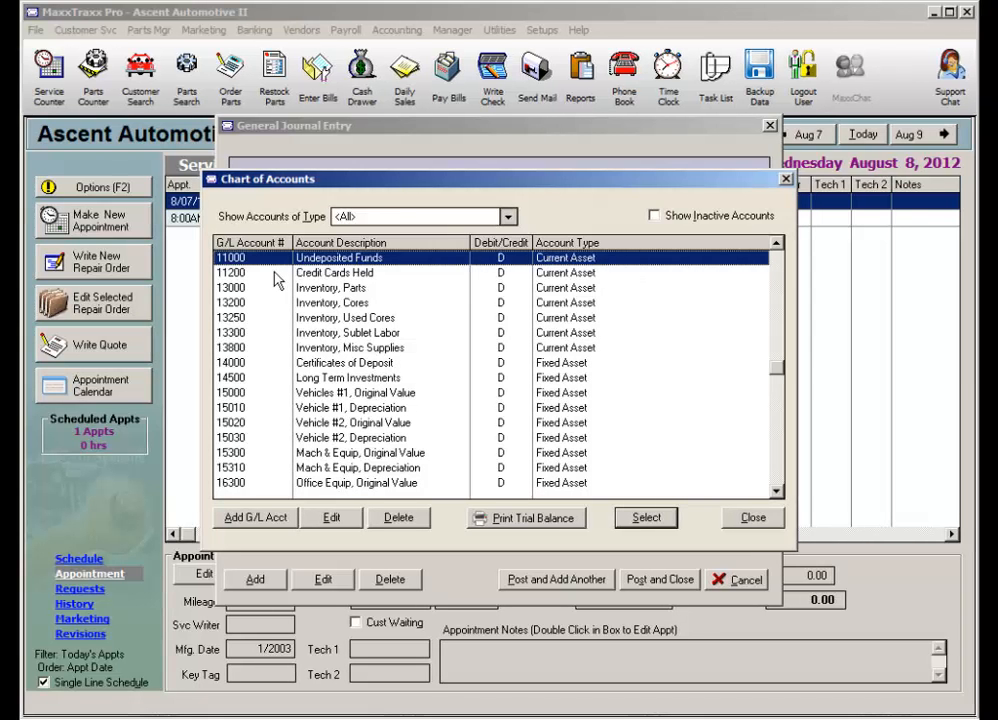
pyautogui.click(243, 289)
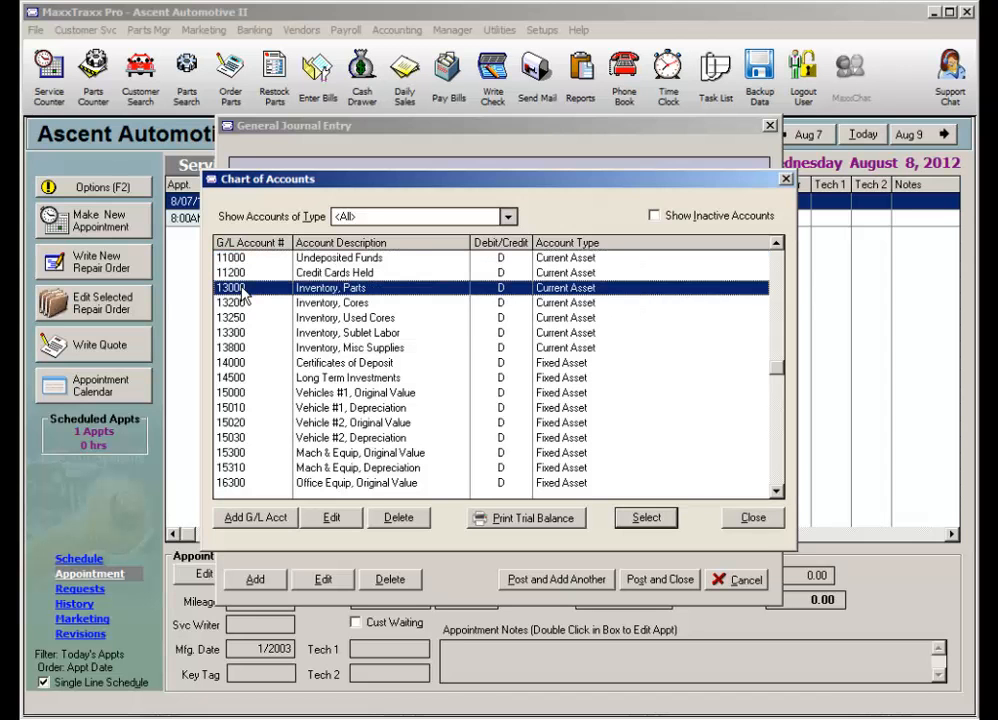
pyautogui.press('pagedown')
pyautogui.press('pagedown')
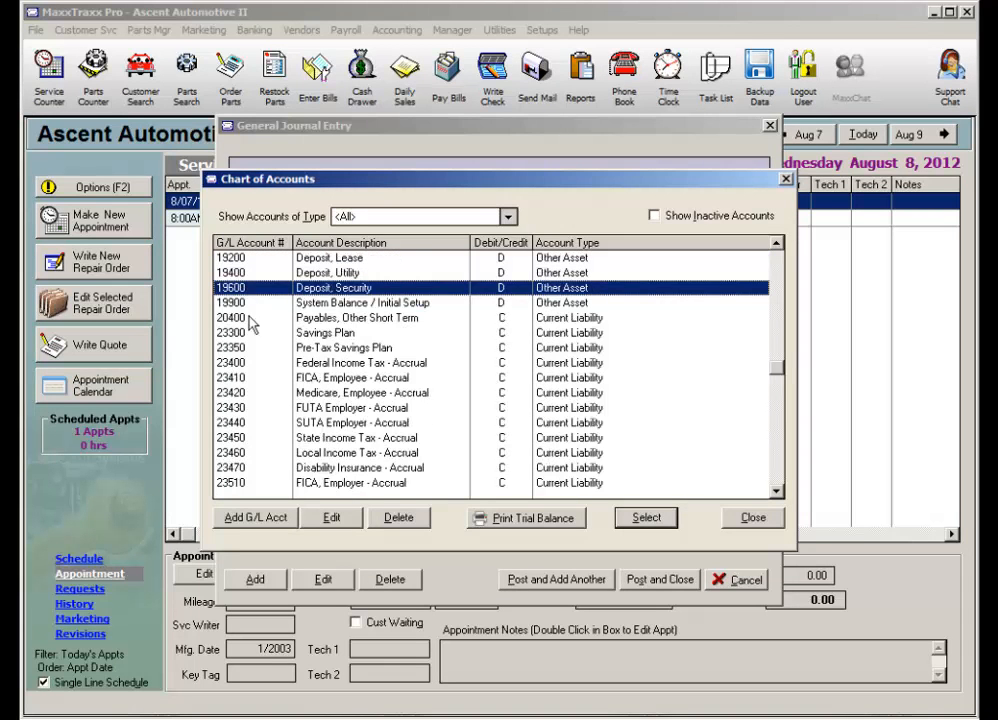
pyautogui.click(250, 318)
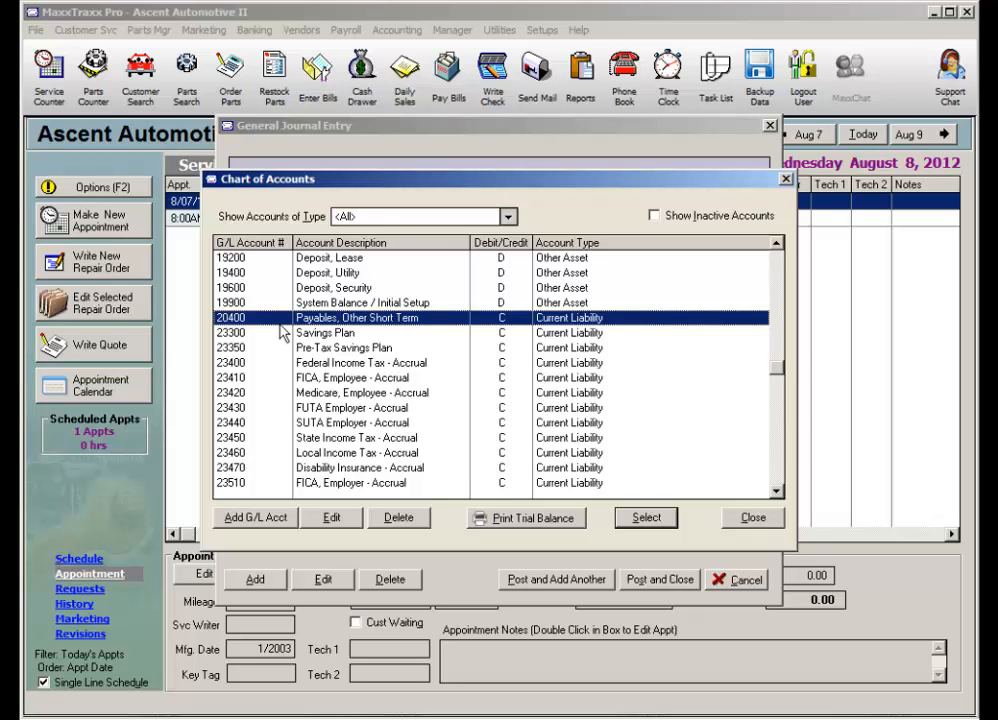
pyautogui.click(753, 517)
pyautogui.click(725, 455)
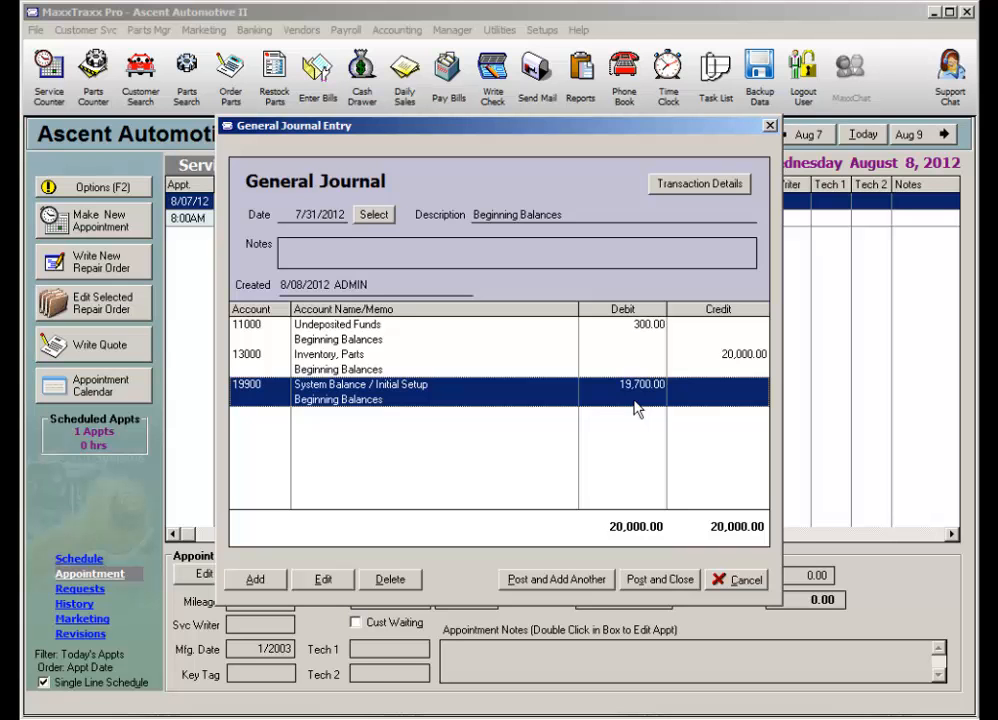
# Check the inventory and system balance lines, and post and close the general journal entry
pyautogui.click(334, 362)
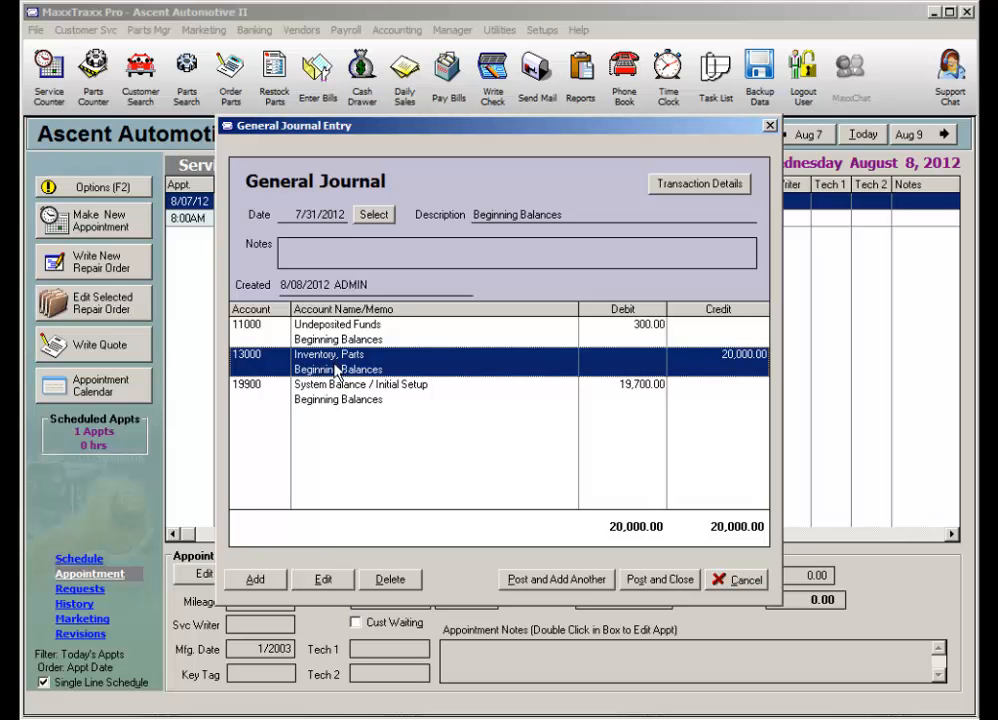
pyautogui.click(372, 402)
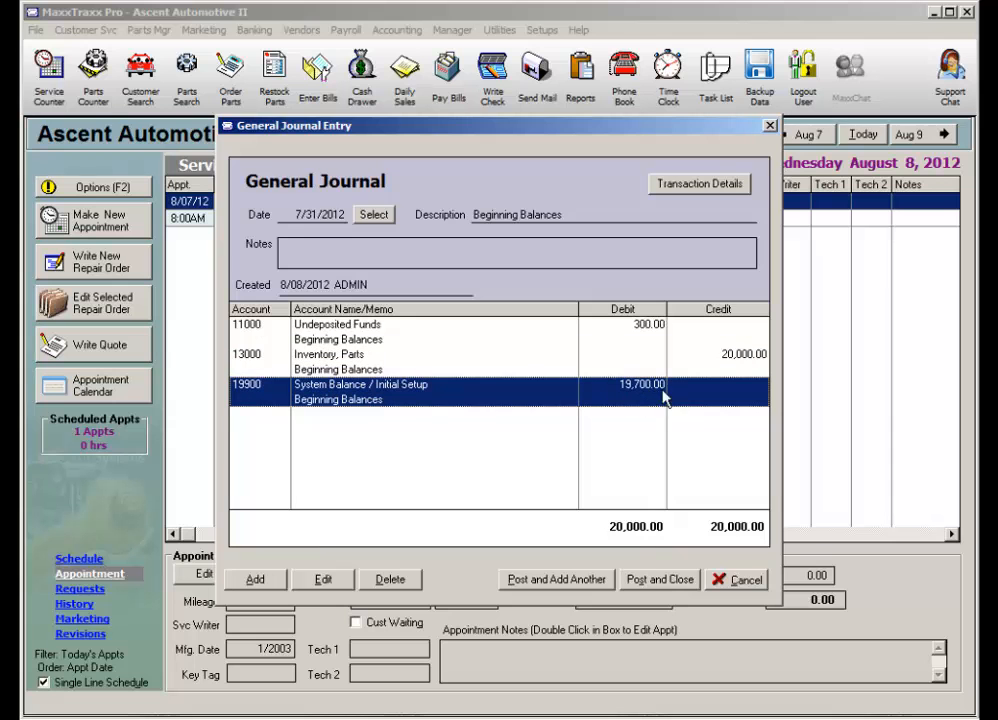
pyautogui.click(659, 580)
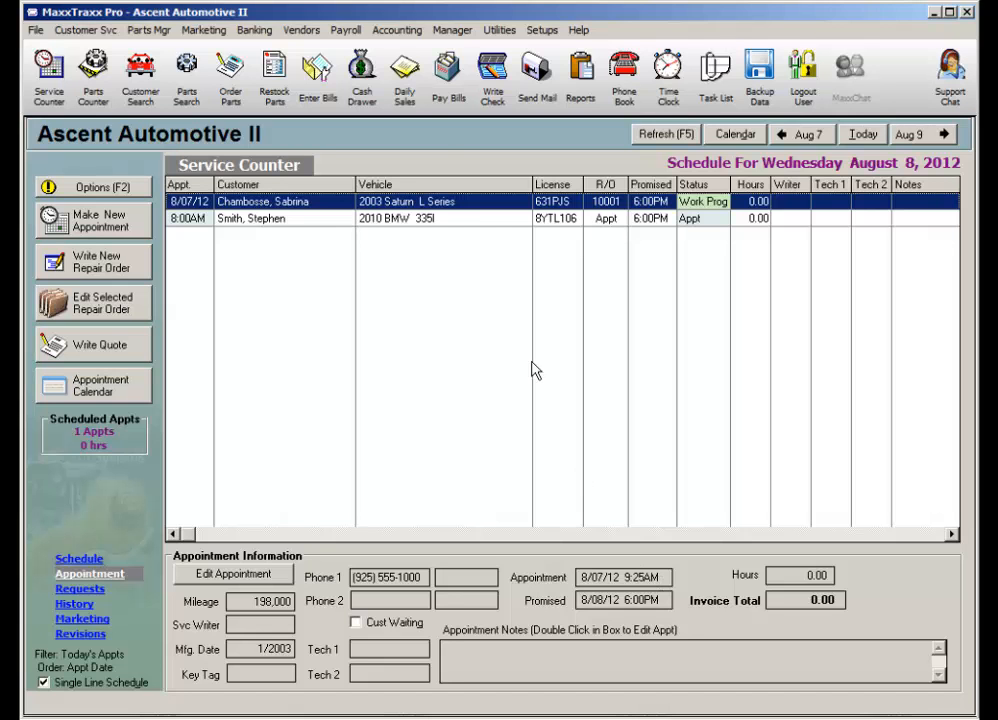
# Open the transaction register of account 19900 System Balance / Initial Setup from the chart of accounts
pyautogui.click(396, 30)
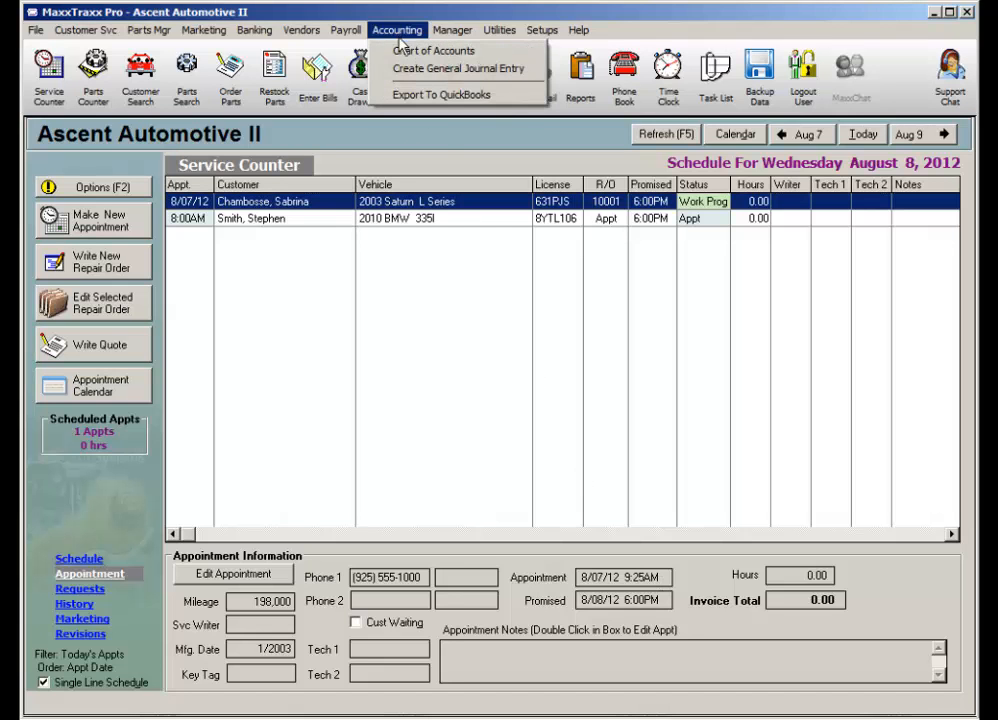
pyautogui.click(432, 54)
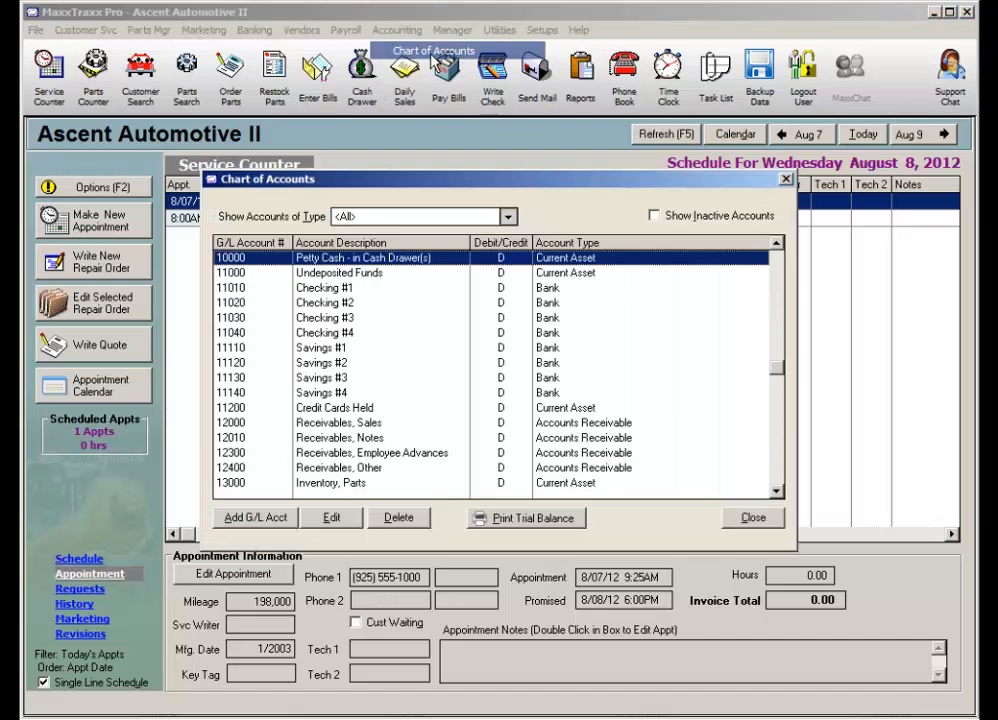
pyautogui.press('pagedown')
pyautogui.press('pagedown')
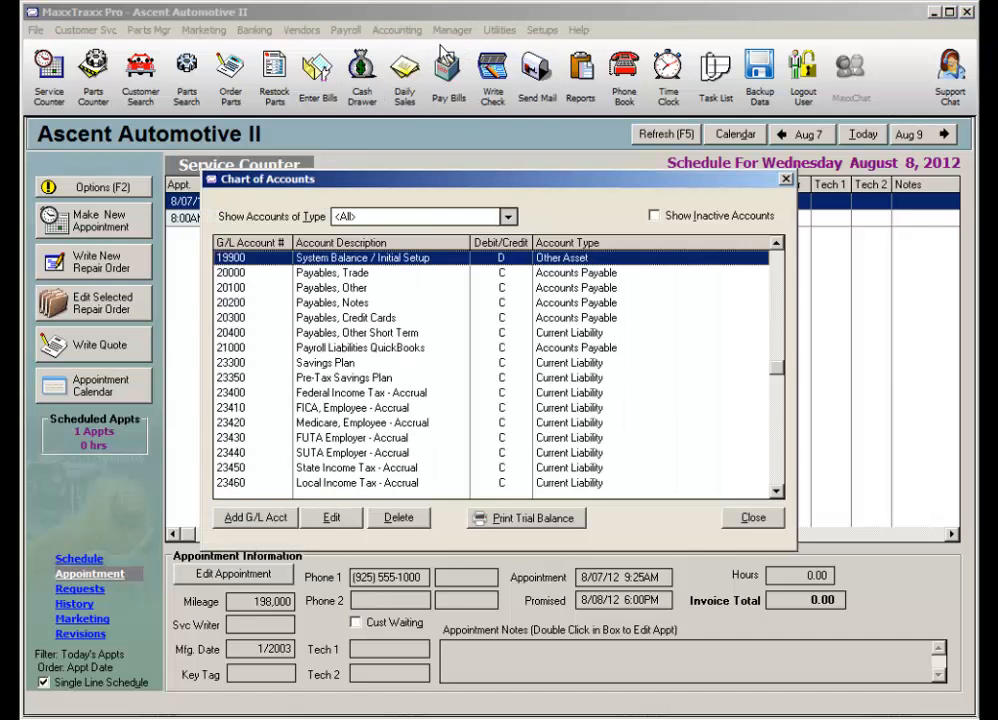
pyautogui.doubleClick(457, 258)
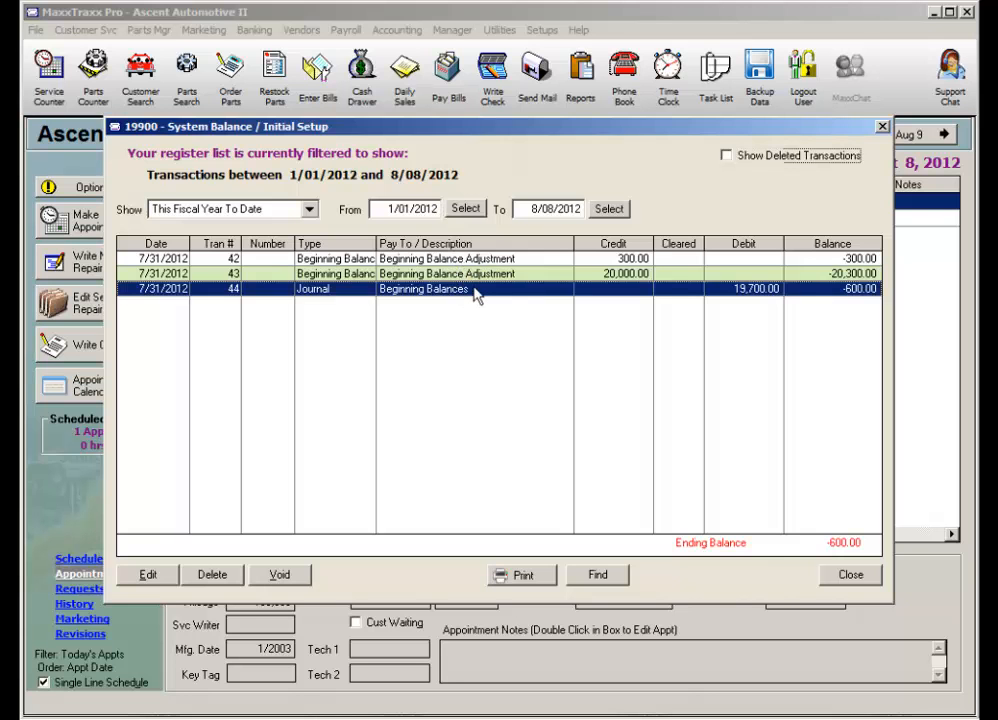
# Try replacing the 19900 line in the posted Beginning Balances journal entry, discard the changes, and close the register and chart of accounts
pyautogui.doubleClick(476, 289)
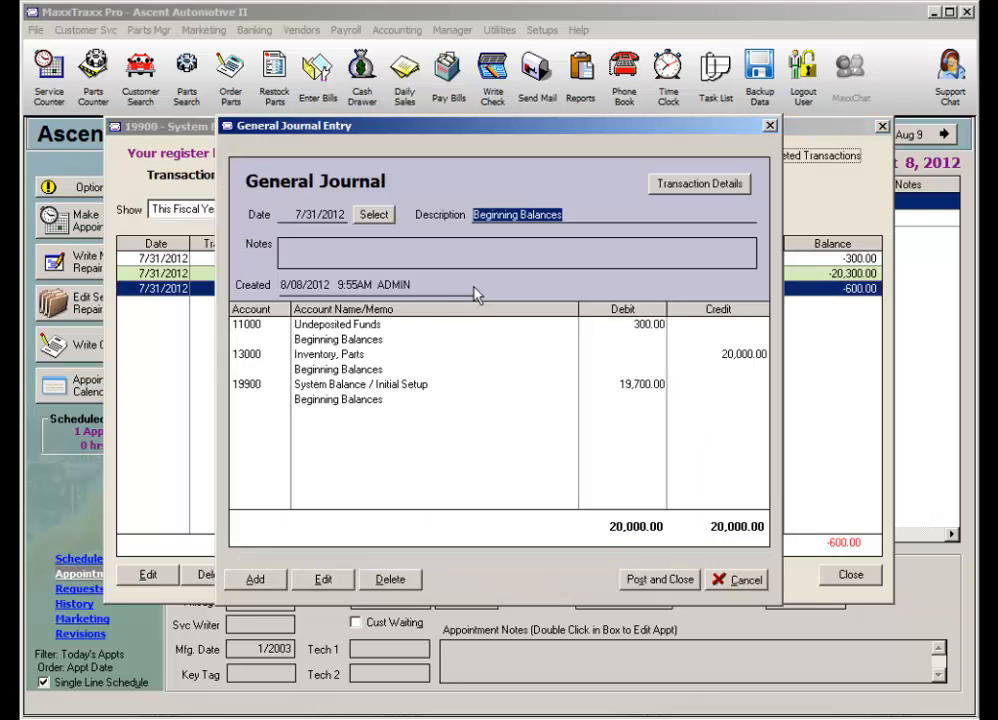
pyautogui.click(403, 393)
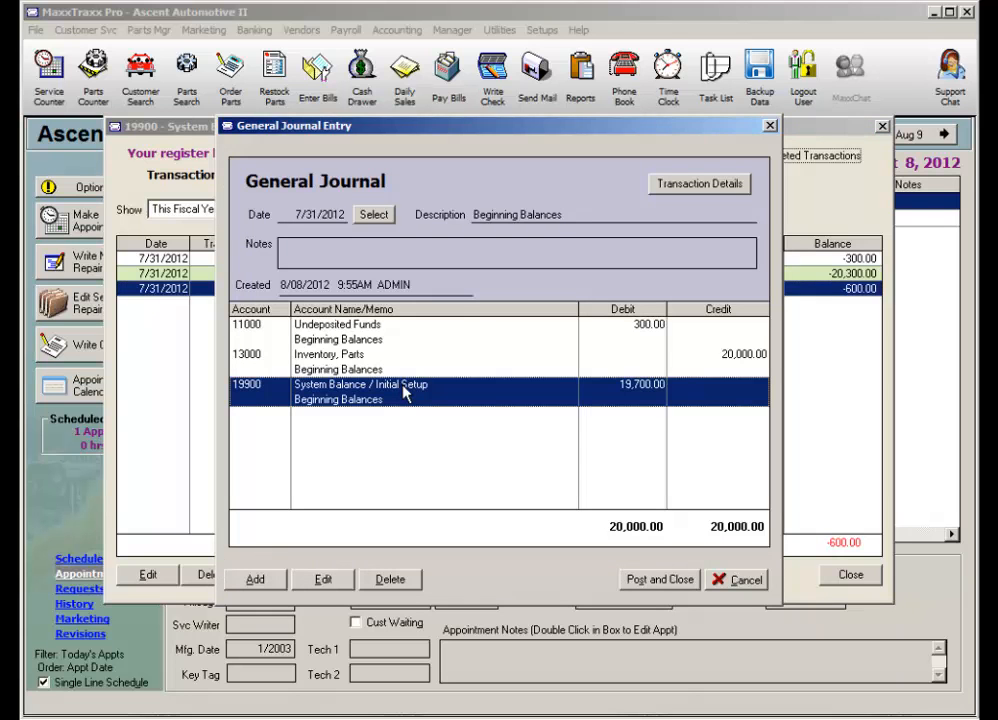
pyautogui.press('Delete')
pyautogui.click(458, 407)
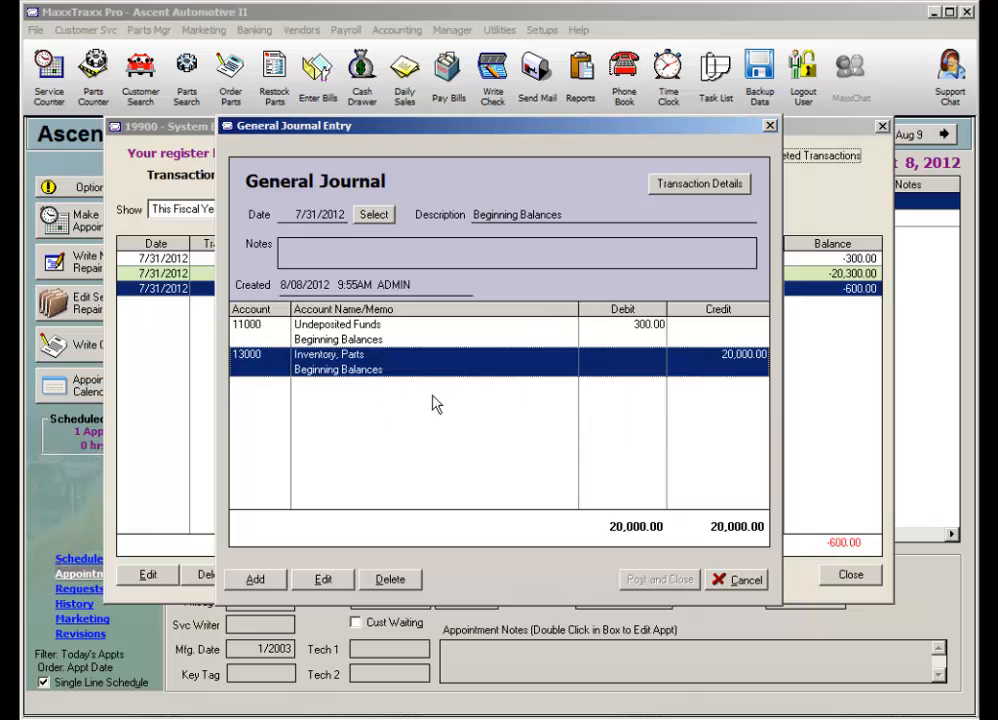
pyautogui.click(258, 580)
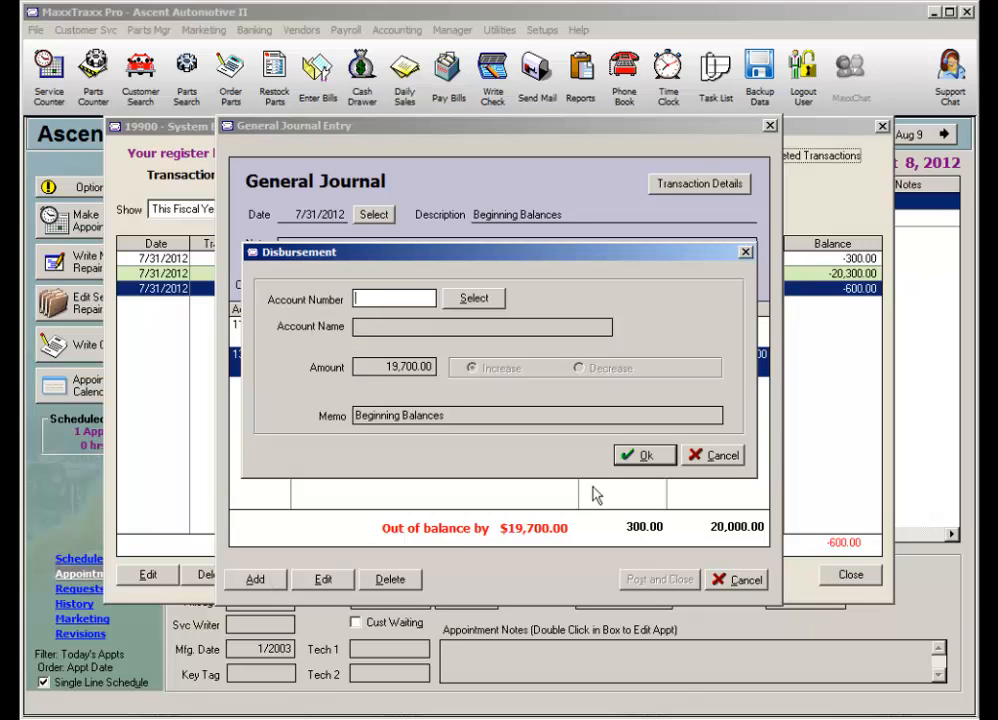
pyautogui.click(714, 458)
pyautogui.click(747, 582)
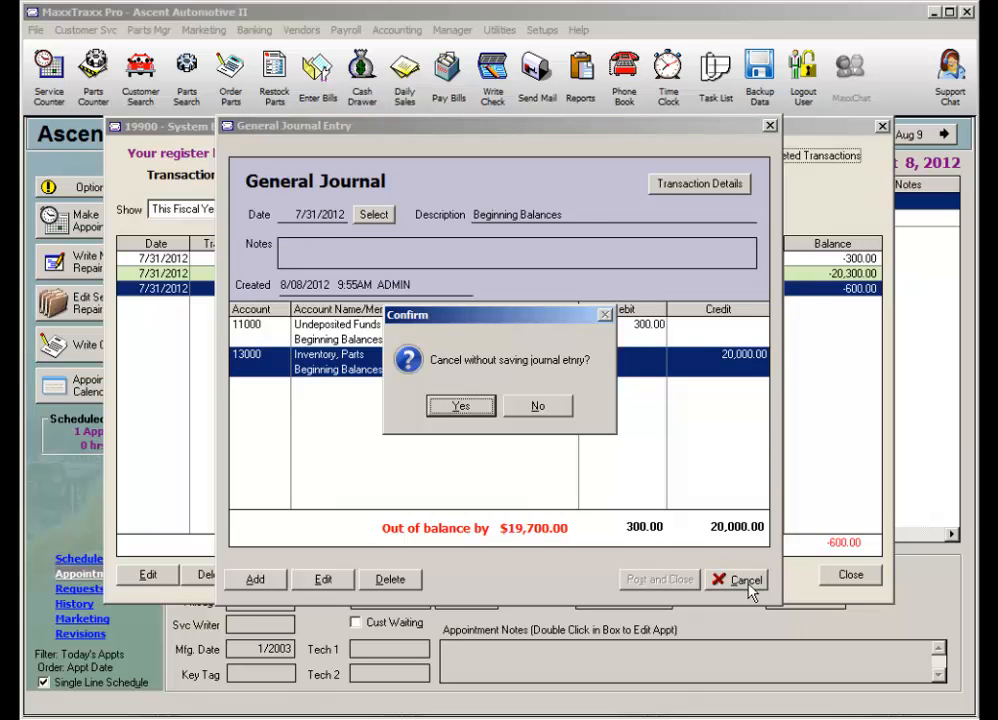
pyautogui.click(470, 408)
pyautogui.click(845, 575)
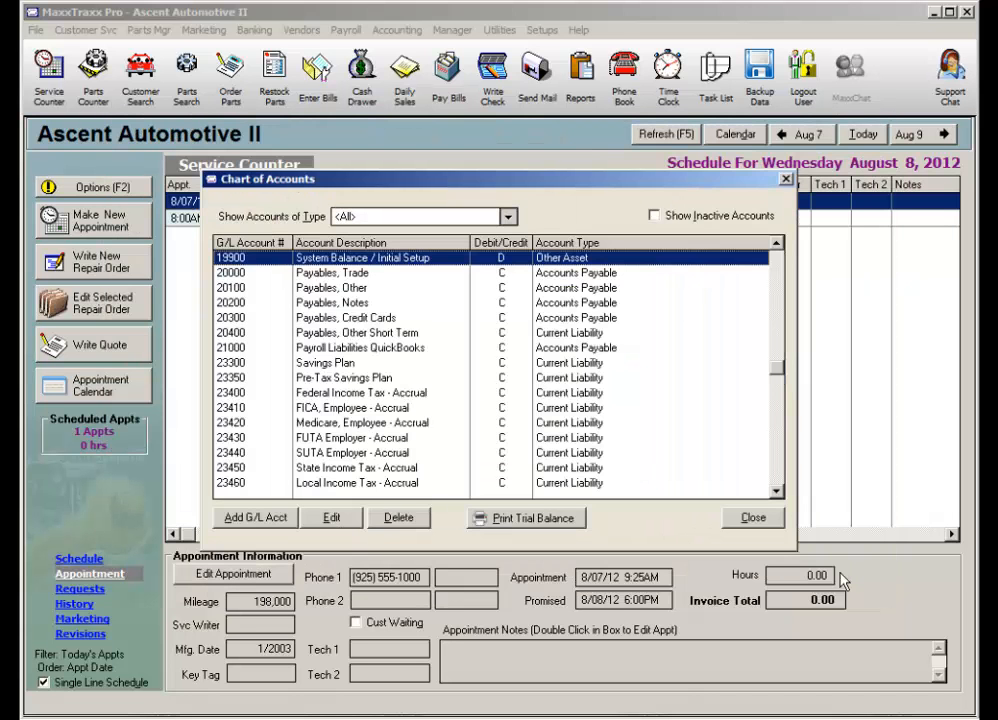
pyautogui.click(753, 517)
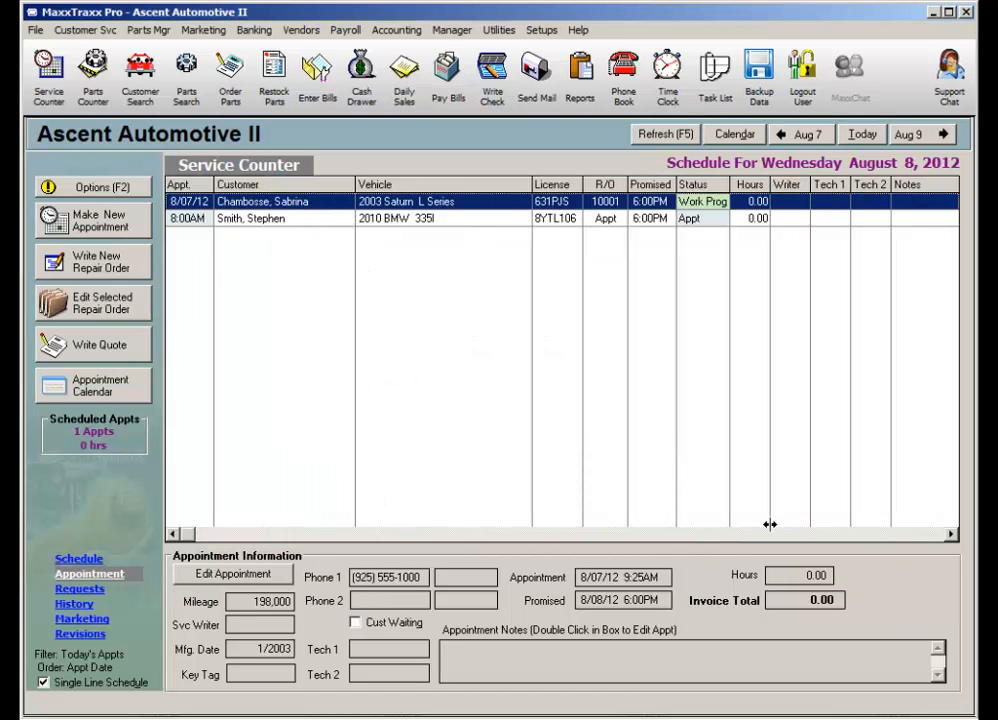